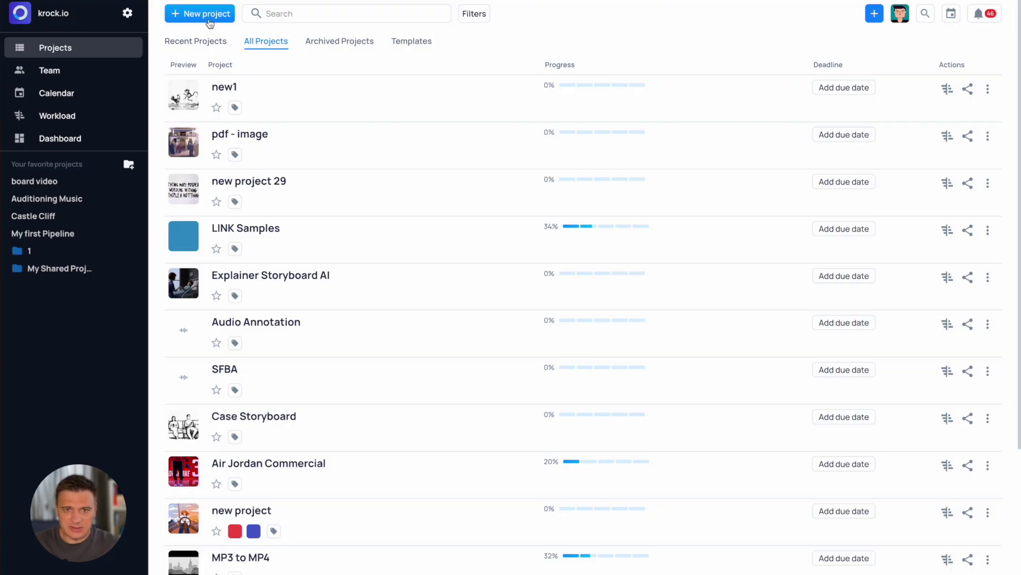
# Create a new project named 'Air Jordans'.
pyautogui.click(207, 18)
pyautogui.click(454, 237)
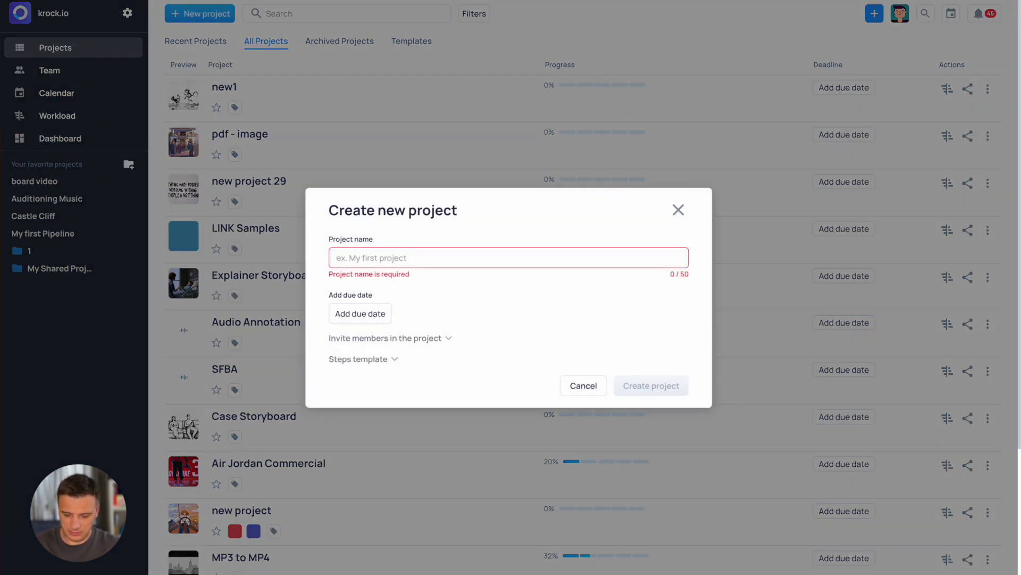
pyautogui.write('Air Jorda')
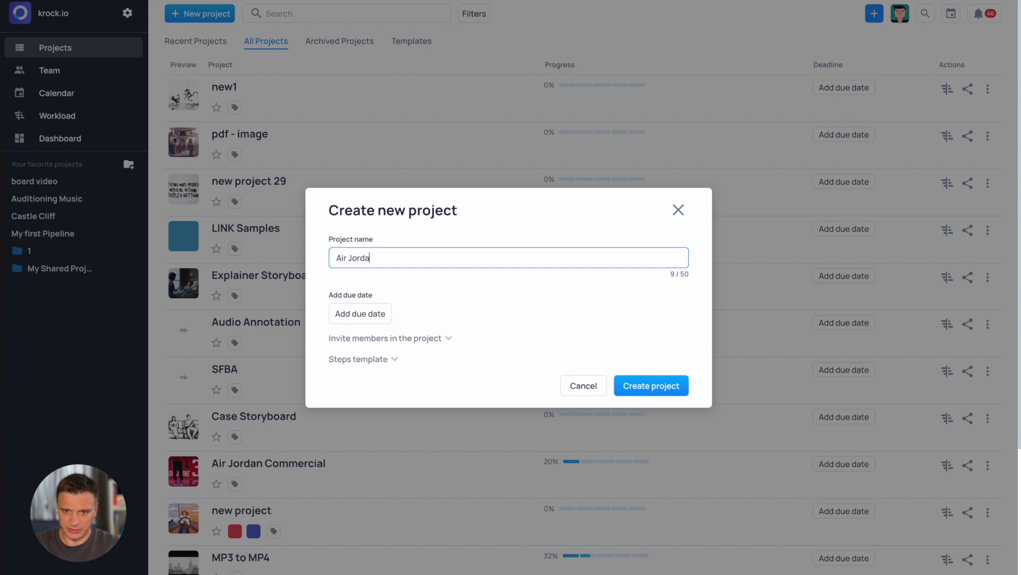
pyautogui.write('ns')
pyautogui.press('Return')
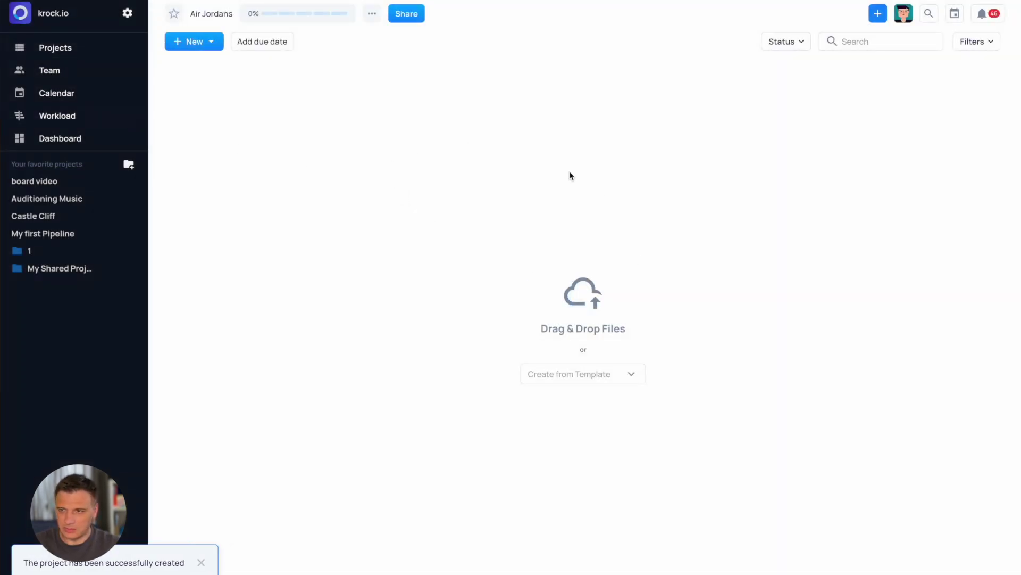
# Add a storyboard board named 'First Commercial' and open it.
pyautogui.click(195, 48)
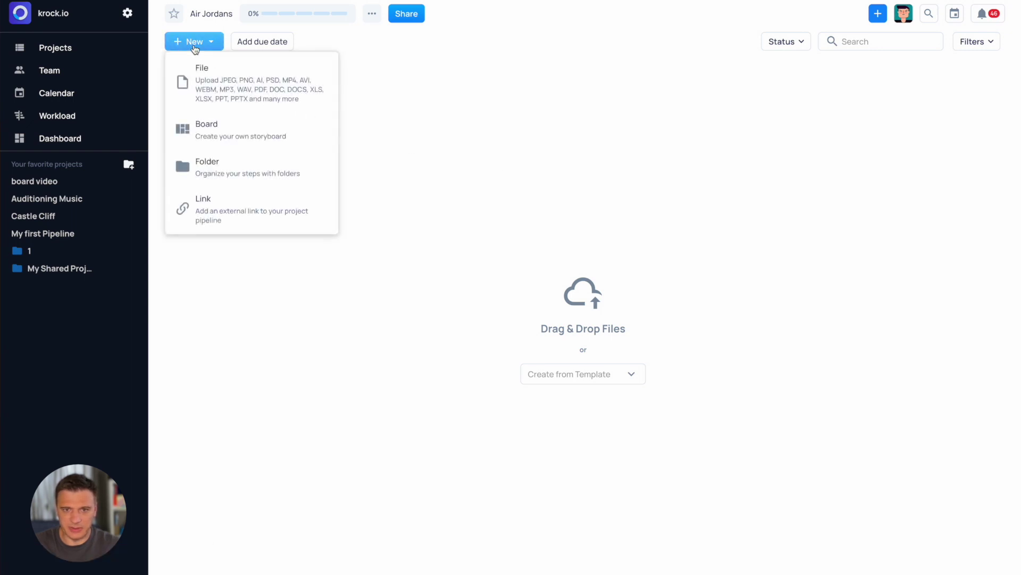
pyautogui.click(270, 134)
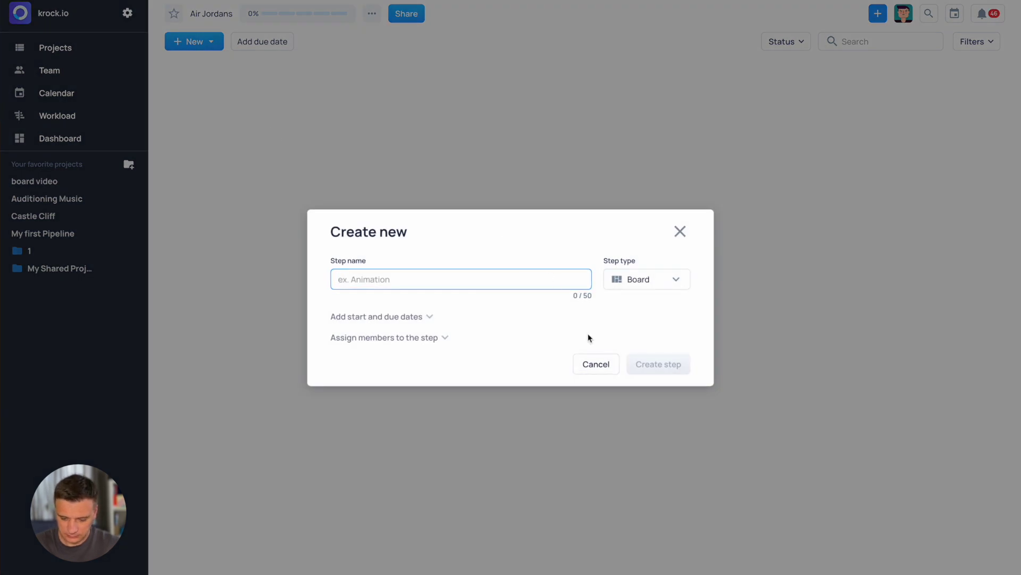
pyautogui.write('First ')
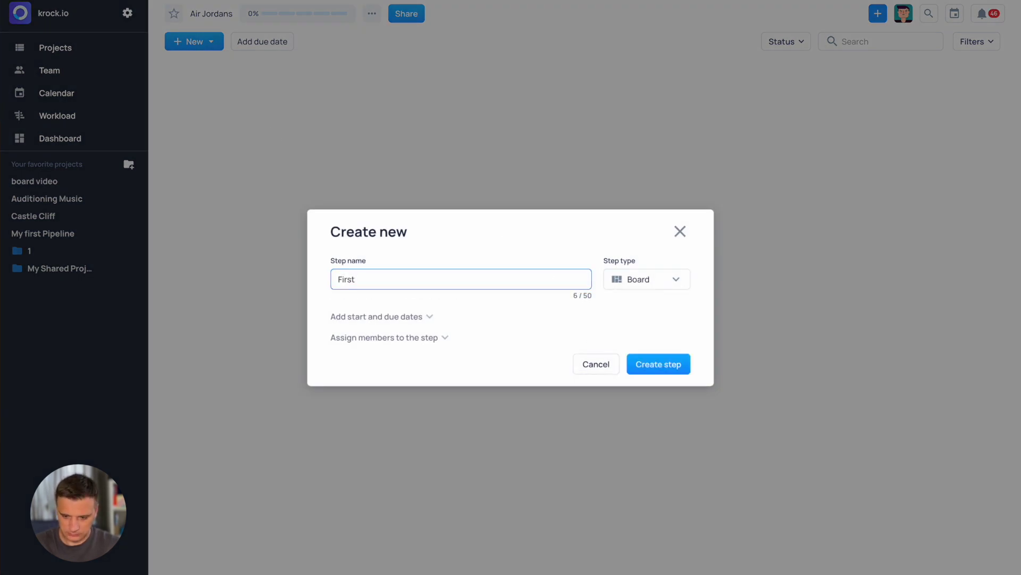
pyautogui.write('Commerc')
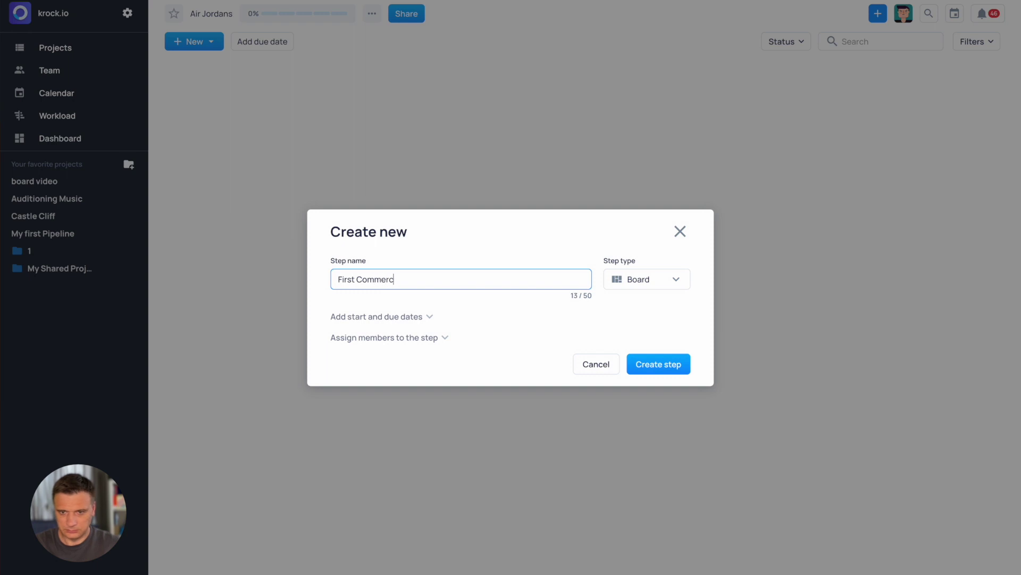
pyautogui.write('ial')
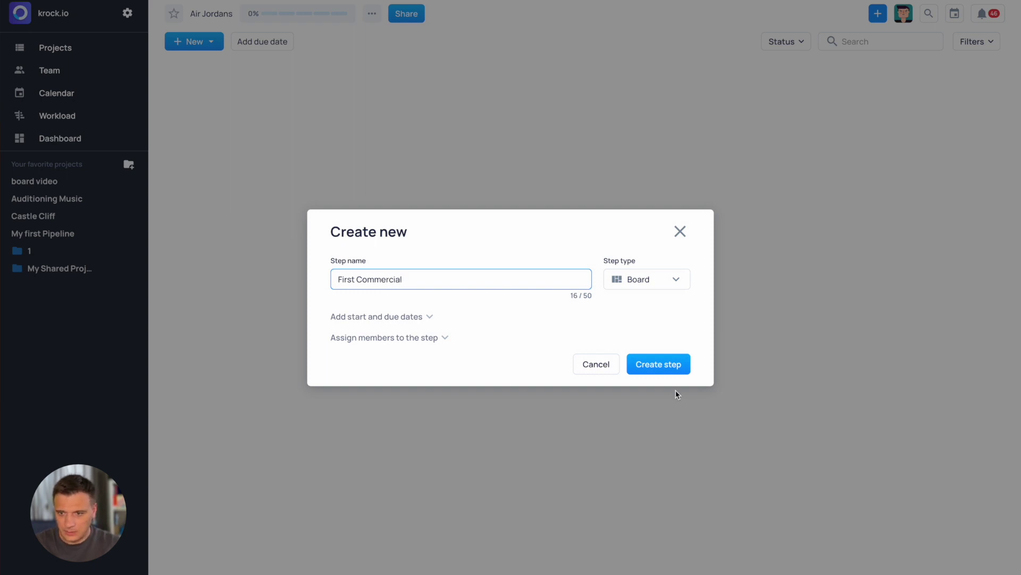
pyautogui.click(673, 371)
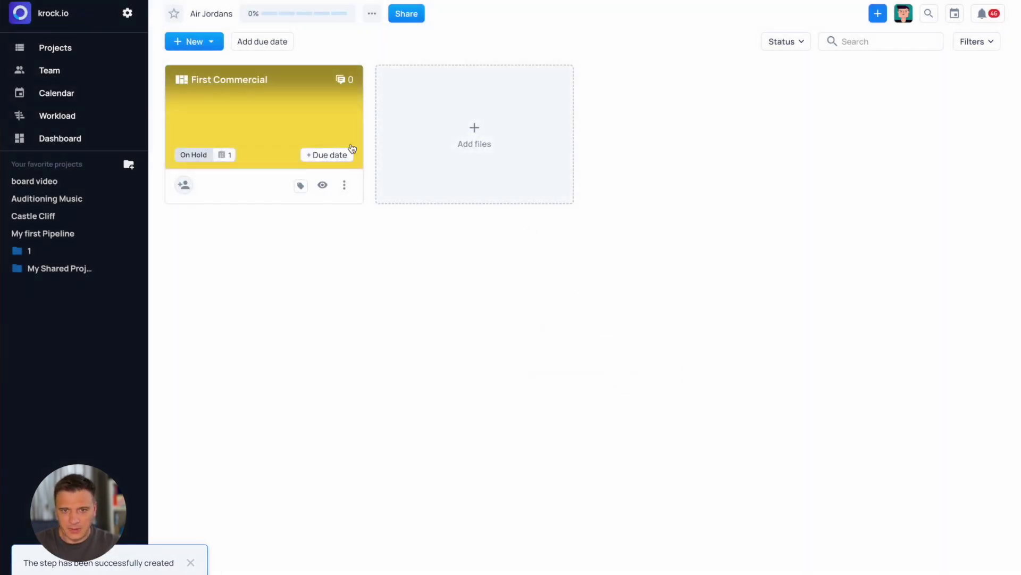
pyautogui.click(250, 124)
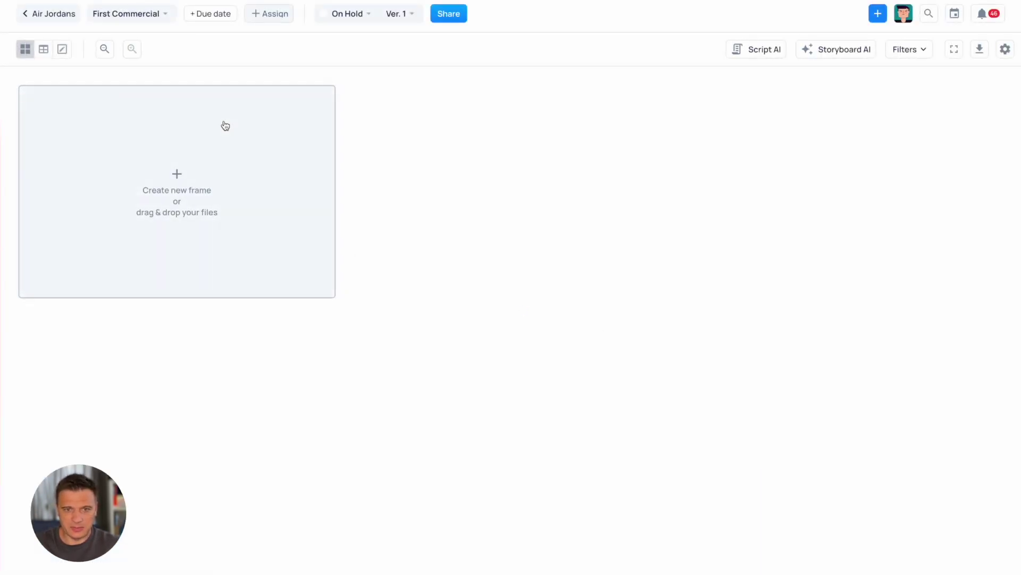
# Zoom the storyboard out and add the first empty frame, 01.
pyautogui.click(105, 49)
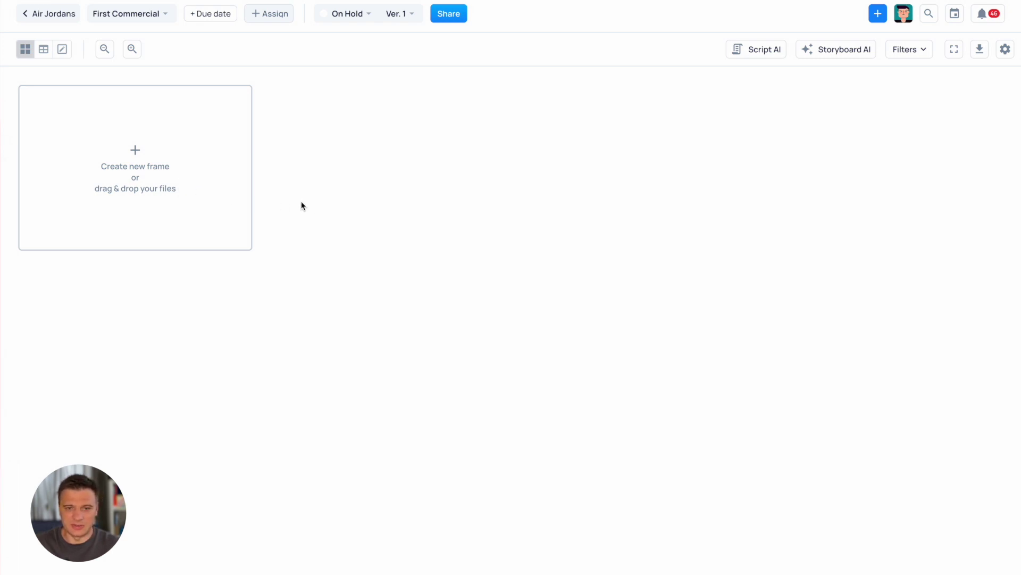
pyautogui.click(115, 174)
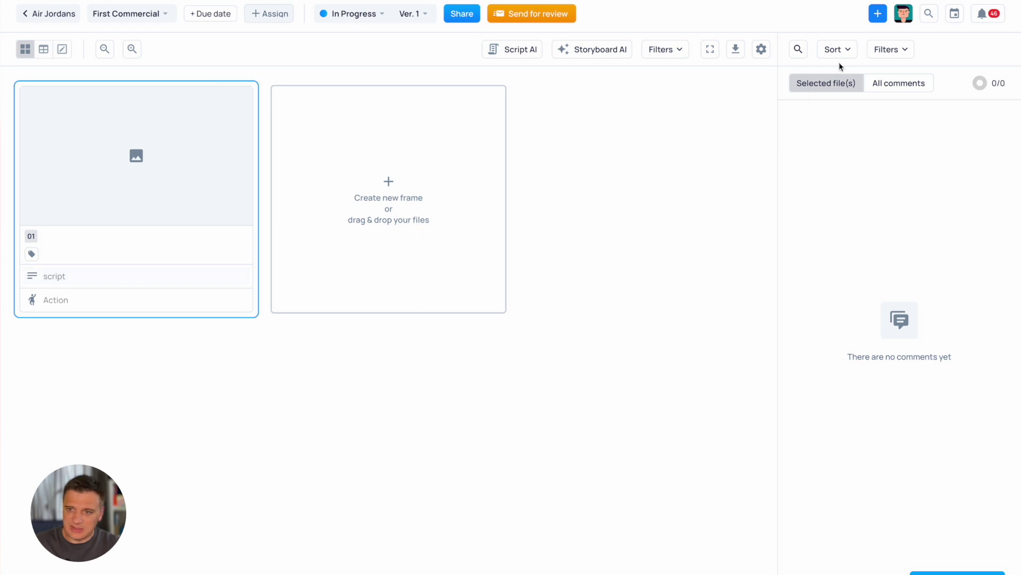
# In Board settings, hide the Action field and rename the script field to 'AI Promts'.
pyautogui.click(764, 48)
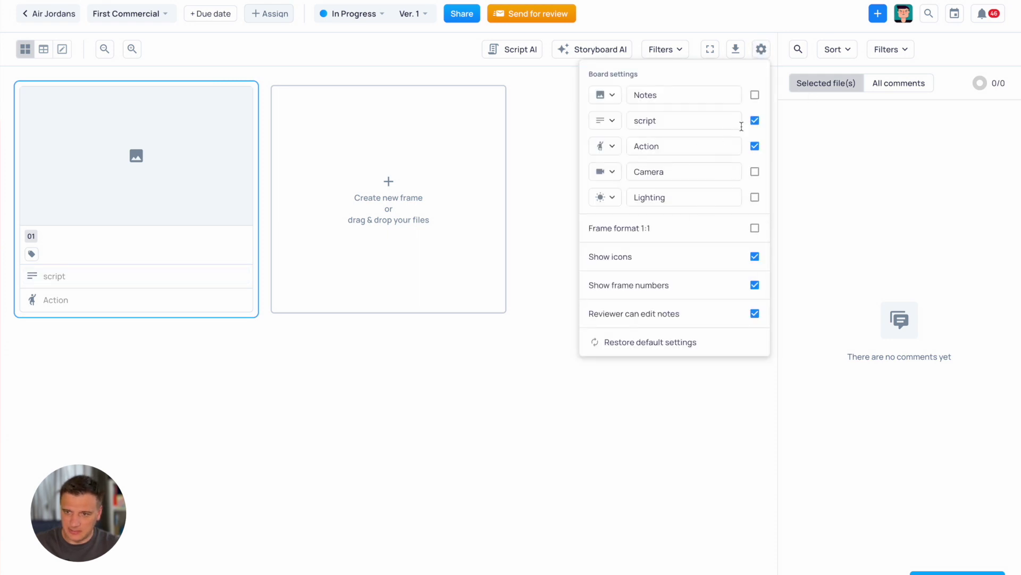
pyautogui.click(755, 146)
pyautogui.doubleClick(727, 119)
pyautogui.write('AI Promts')
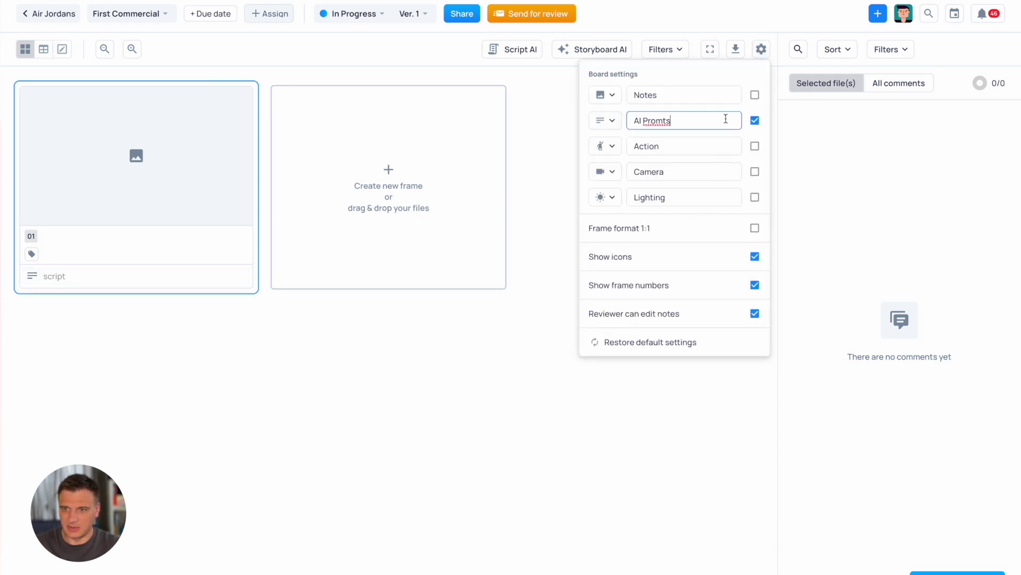
pyautogui.click(58, 327)
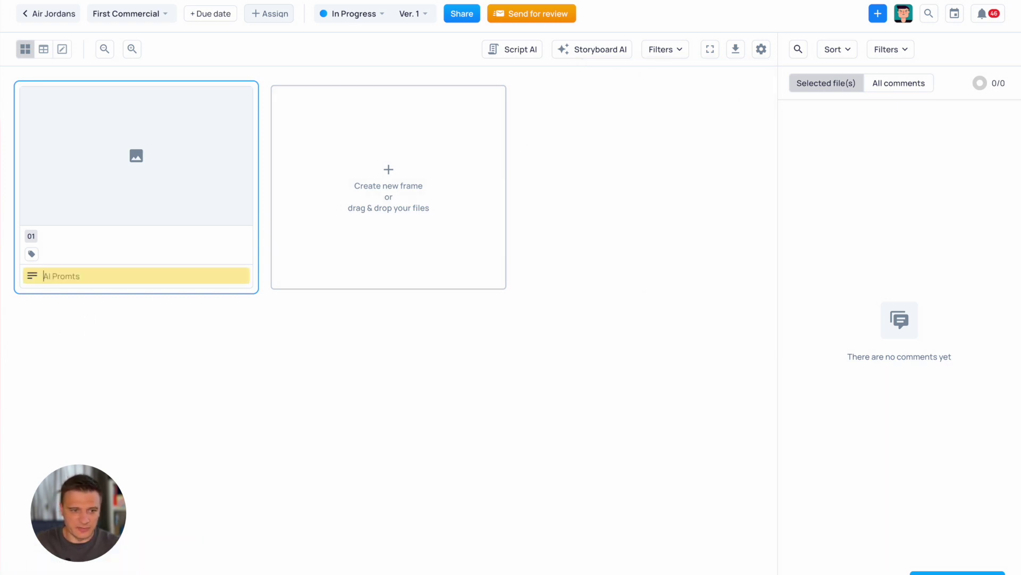
pyautogui.click(2, 446)
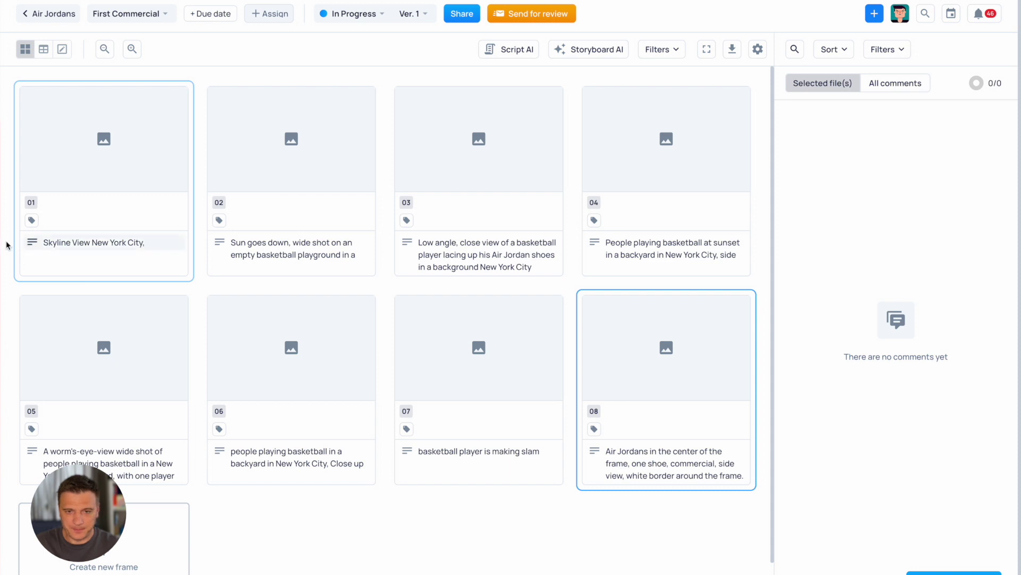
# Scroll through the storyboard to review frames 01–08 and their scene prompts.
pyautogui.scroll(-1, 319, 319)
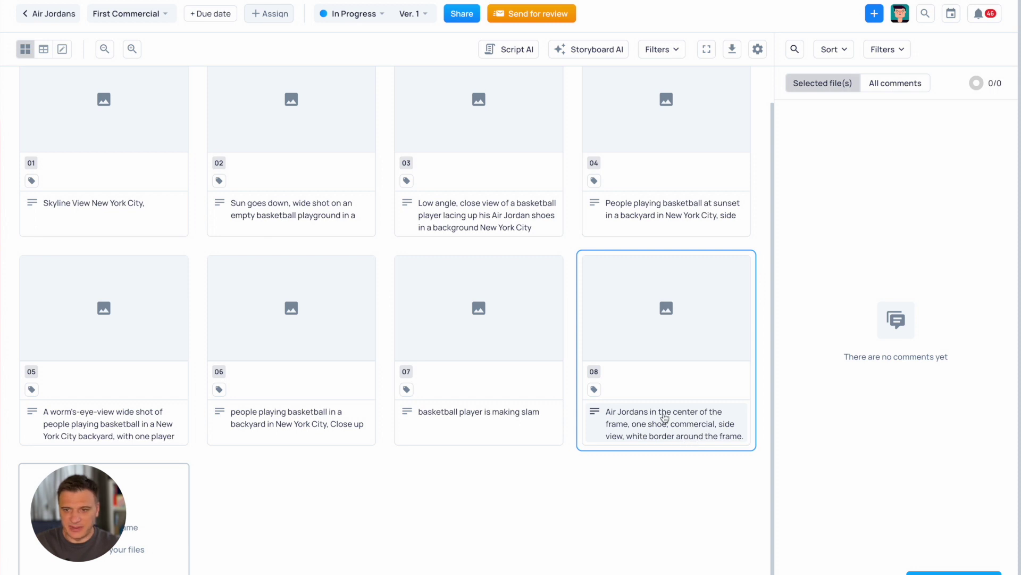
pyautogui.scroll(1, 664, 417)
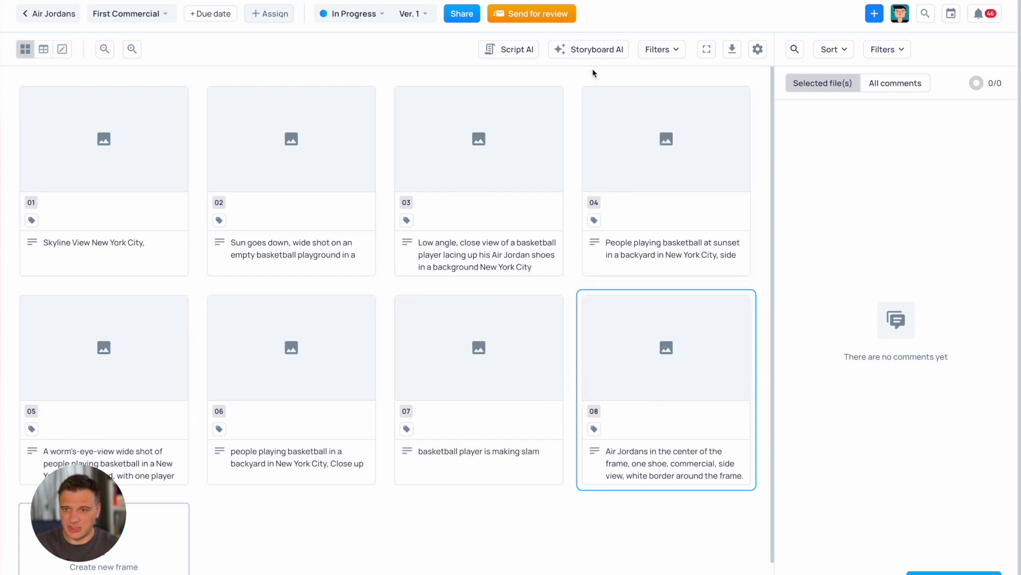
# Generate Pencil-style images for all 8 frames from their AI Promts text with Storyboard AI.
pyautogui.click(596, 50)
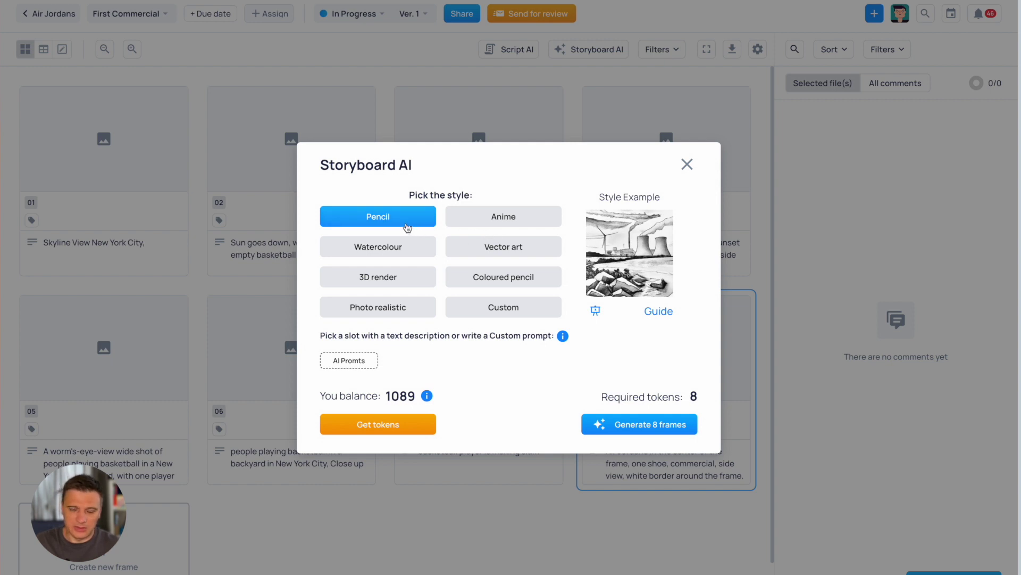
pyautogui.click(349, 360)
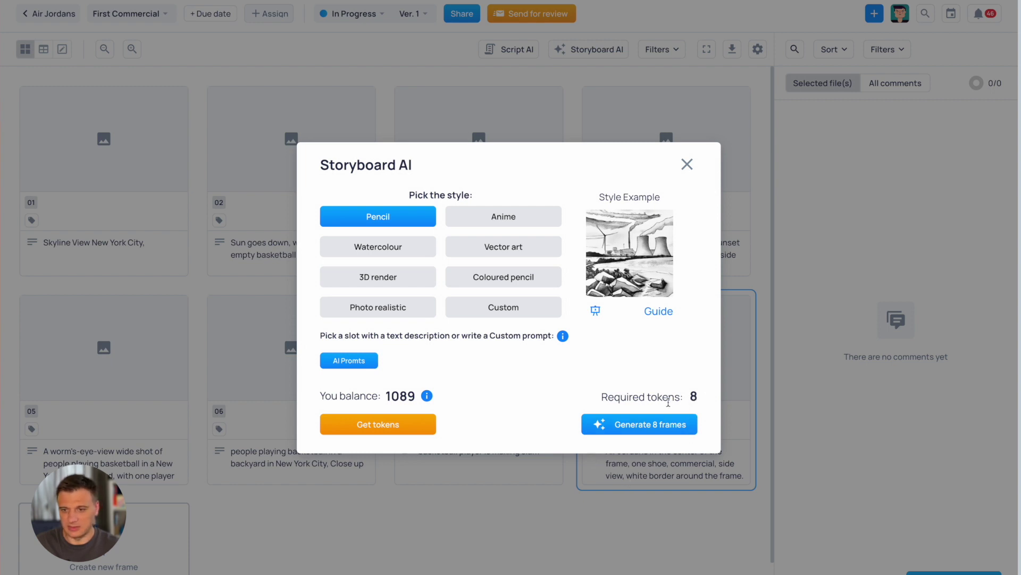
pyautogui.click(633, 427)
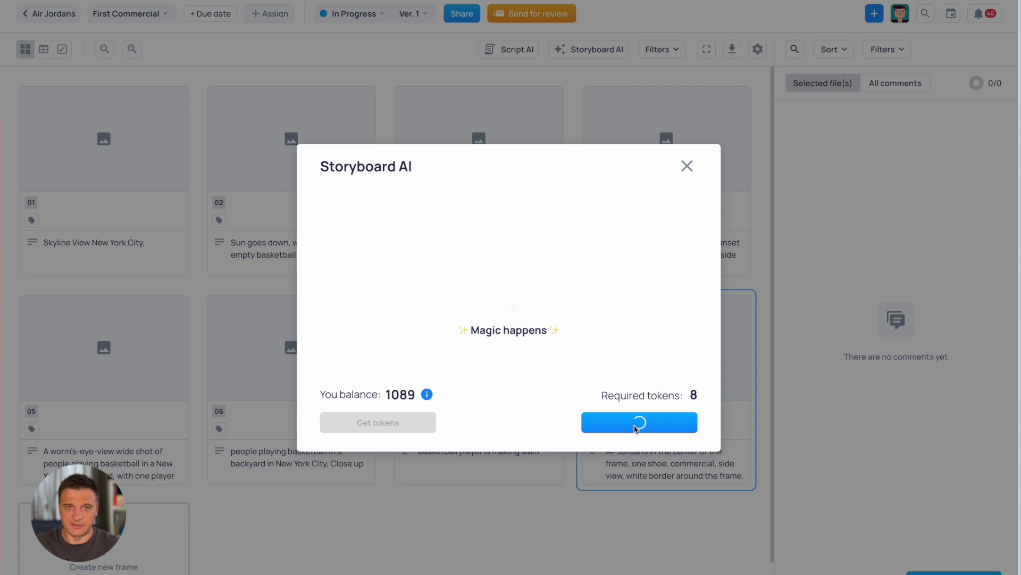
pyautogui.moveTo(128, 350)
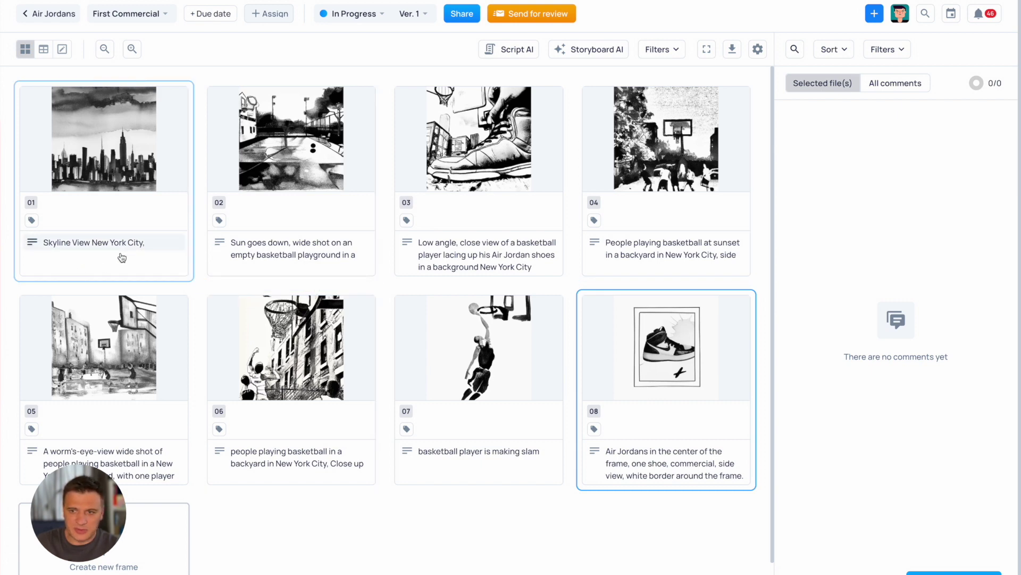
# Revise frame 06's AI Promts text and display frames as larger 1:1 thumbnails.
pyautogui.moveTo(506, 392)
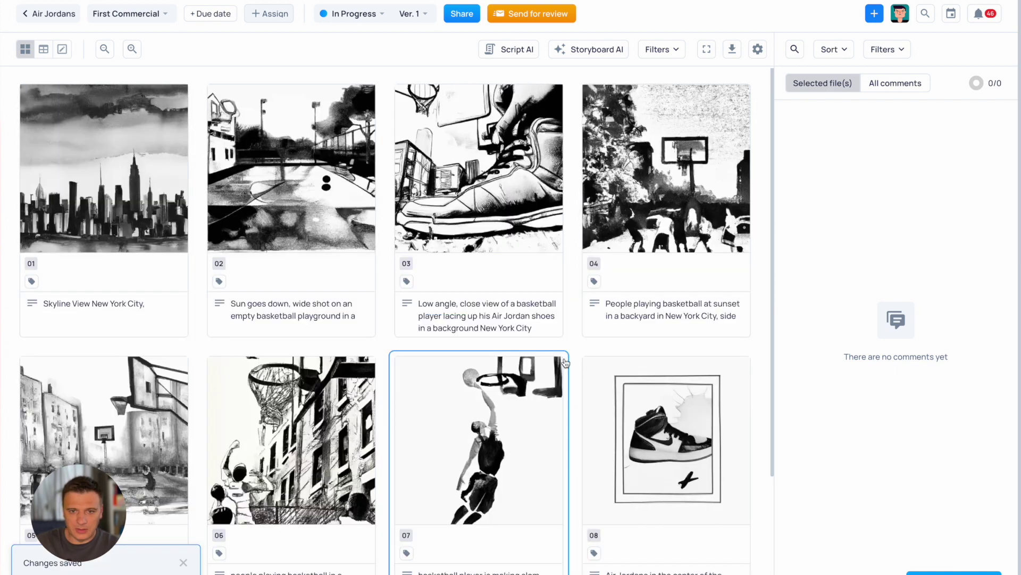
pyautogui.moveTo(593, 359)
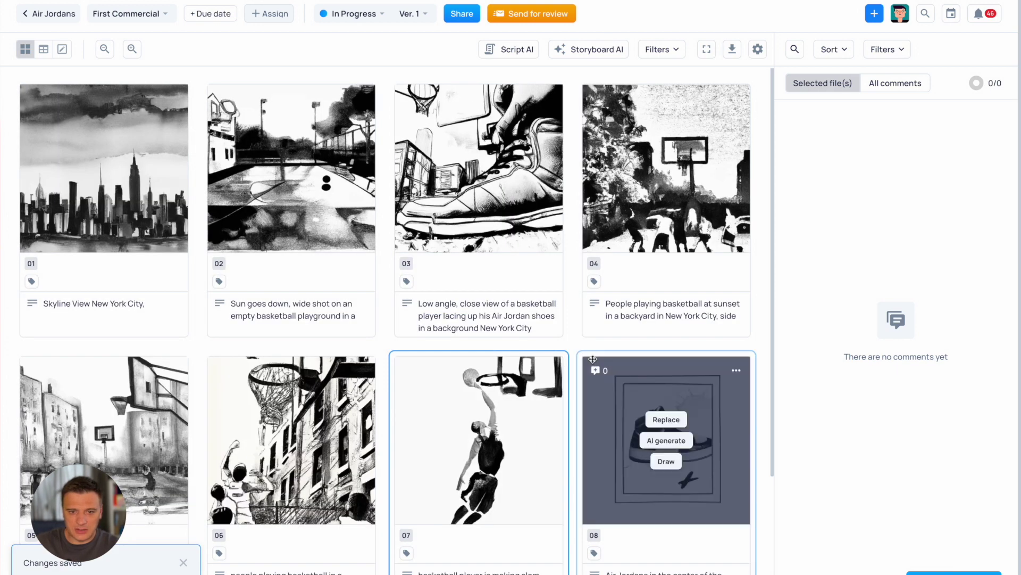
# Regenerate frame 06's AI picture and open it in the drawing editor.
pyautogui.scroll(-2, 572, 339)
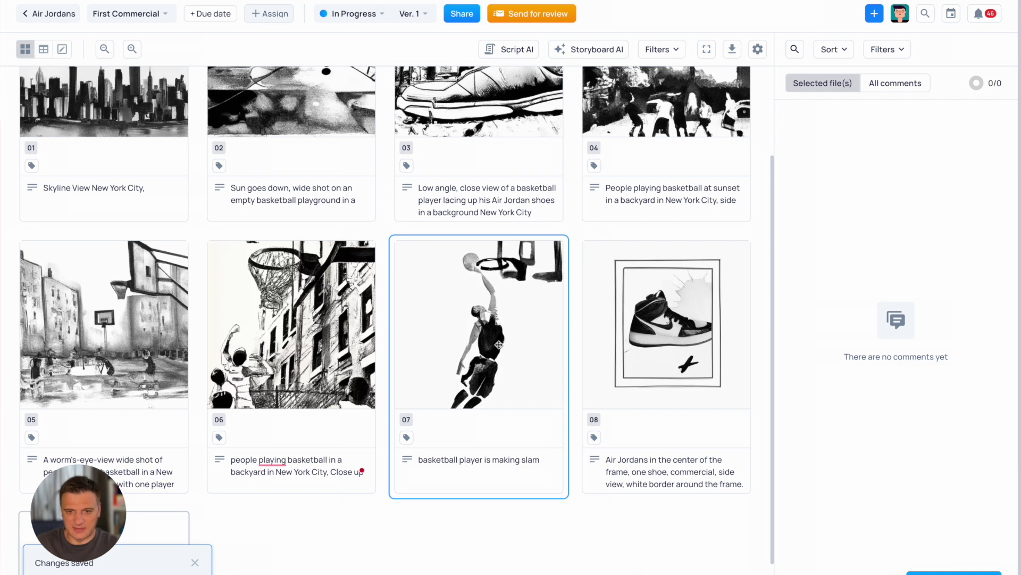
pyautogui.moveTo(330, 349)
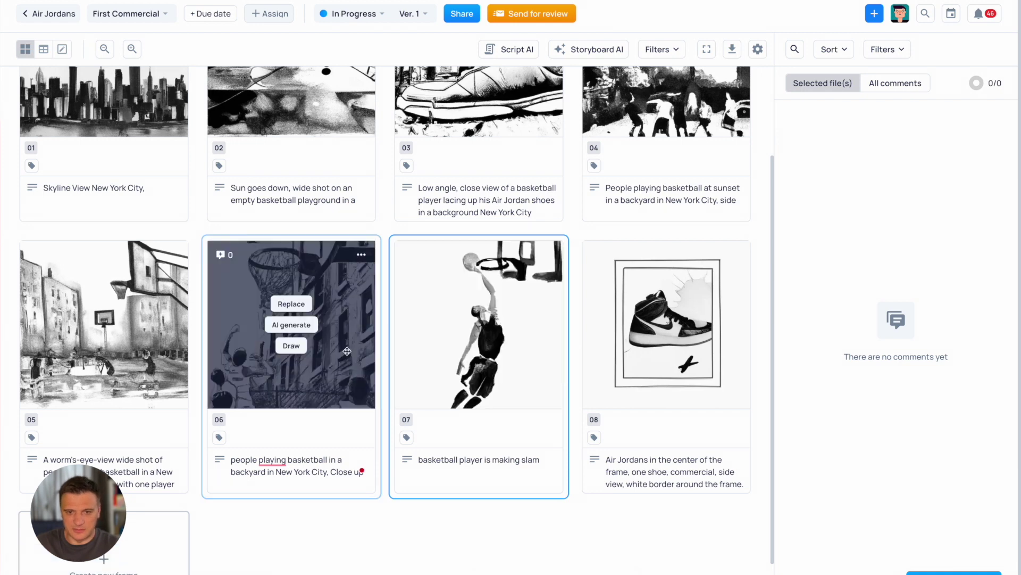
pyautogui.click(301, 330)
pyautogui.click(633, 443)
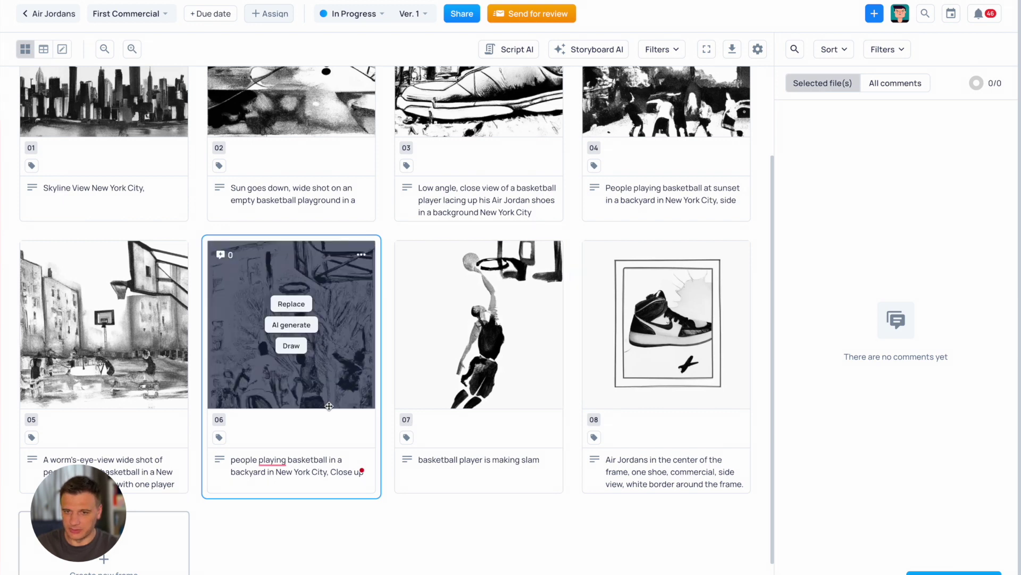
pyautogui.click(296, 349)
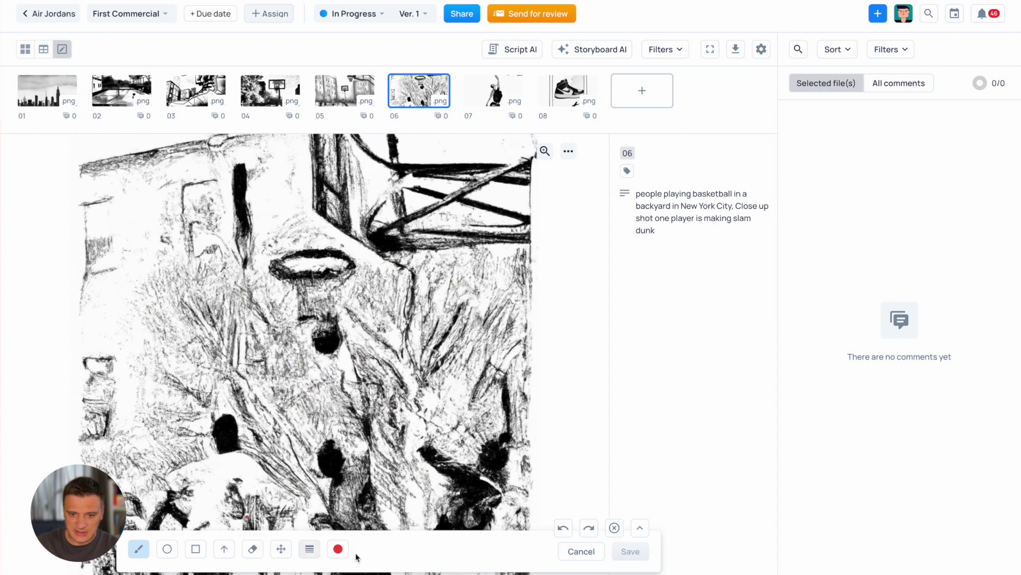
# Sketch over frame 06's hoop with a fully opaque dark grey brush, then cancel.
pyautogui.click(337, 548)
pyautogui.moveTo(409, 426); pyautogui.dragTo(343, 452)
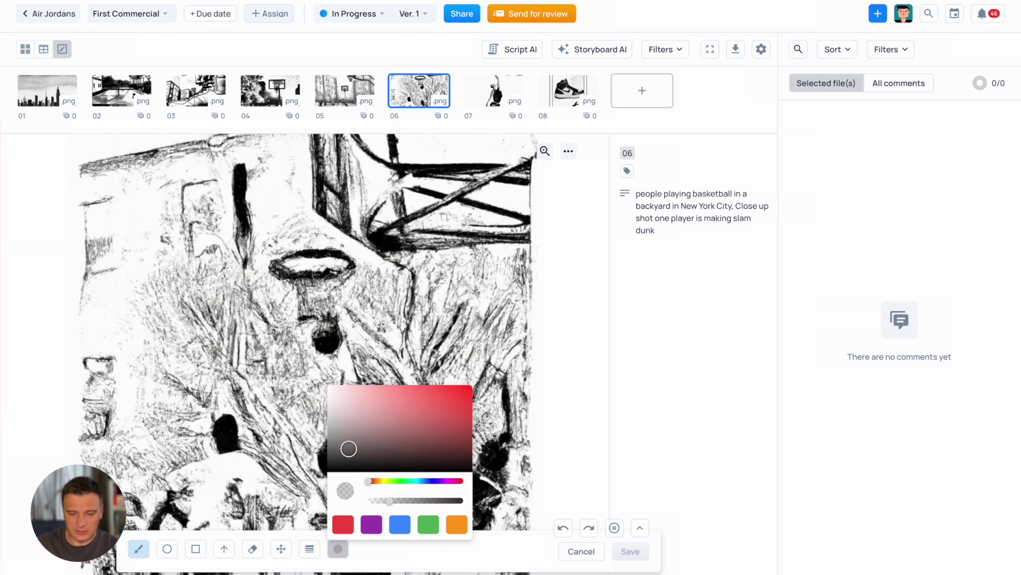
pyautogui.moveTo(390, 500); pyautogui.dragTo(453, 500)
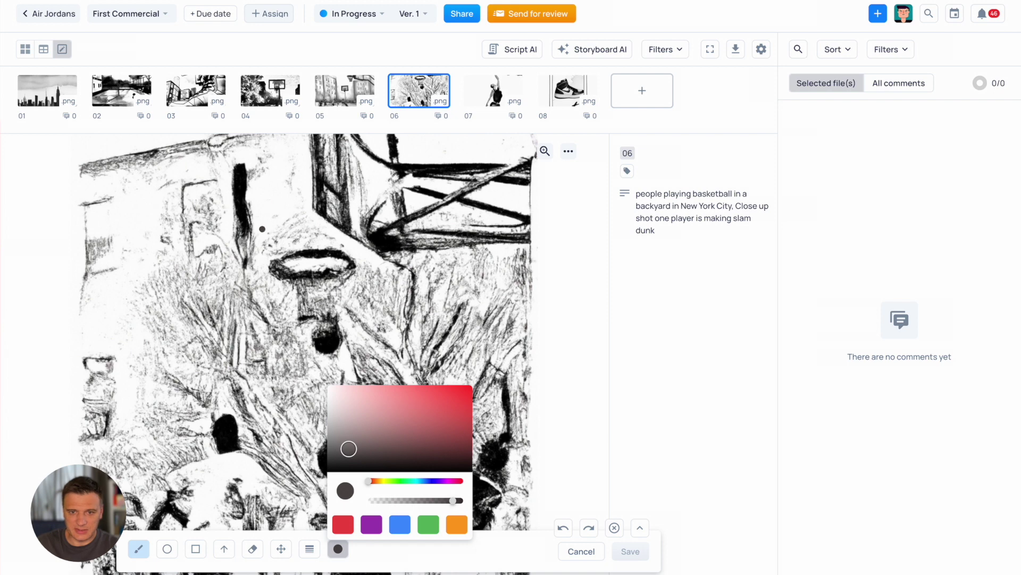
pyautogui.moveTo(292, 264)
pyautogui.mouseDown()
pyautogui.moveTo(312, 310)
pyautogui.moveTo(332, 314)
pyautogui.moveTo(333, 267)
pyautogui.moveTo(333, 322)
pyautogui.mouseUp()
pyautogui.click(581, 551)
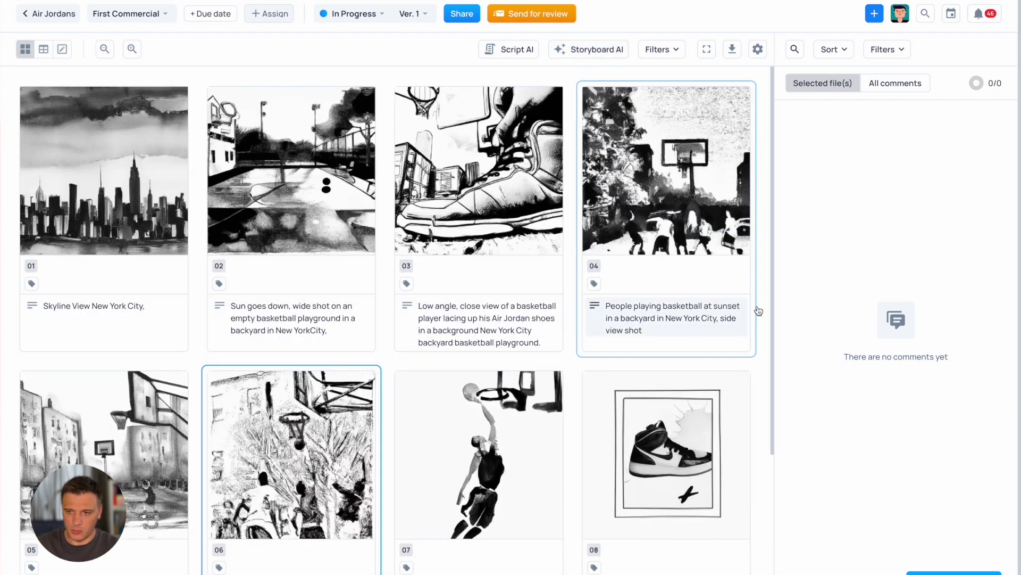
# Regenerate all 8 frames in Watercolour style from the AI Promts text and review them.
pyautogui.click(570, 48)
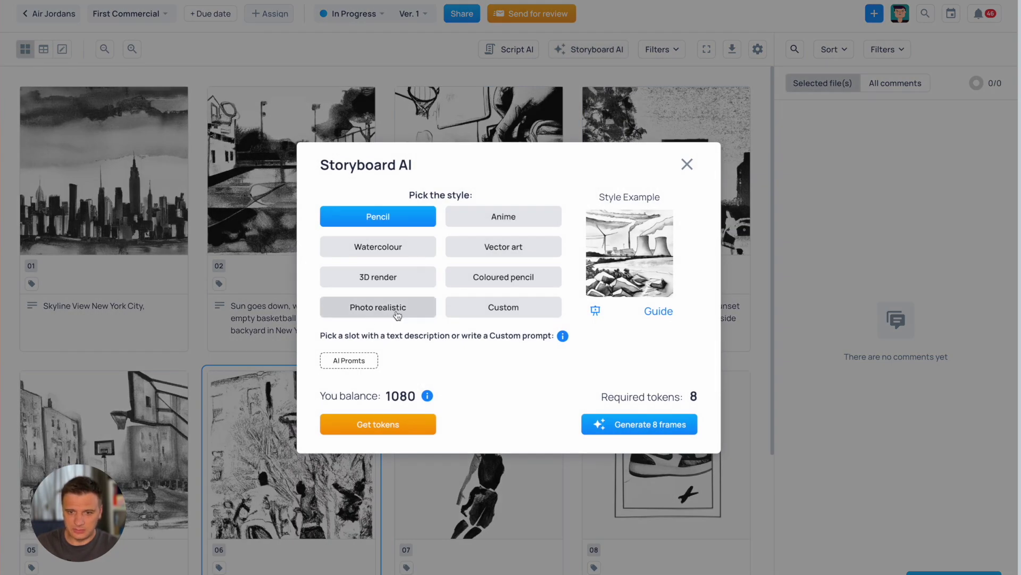
pyautogui.click(376, 249)
pyautogui.click(355, 361)
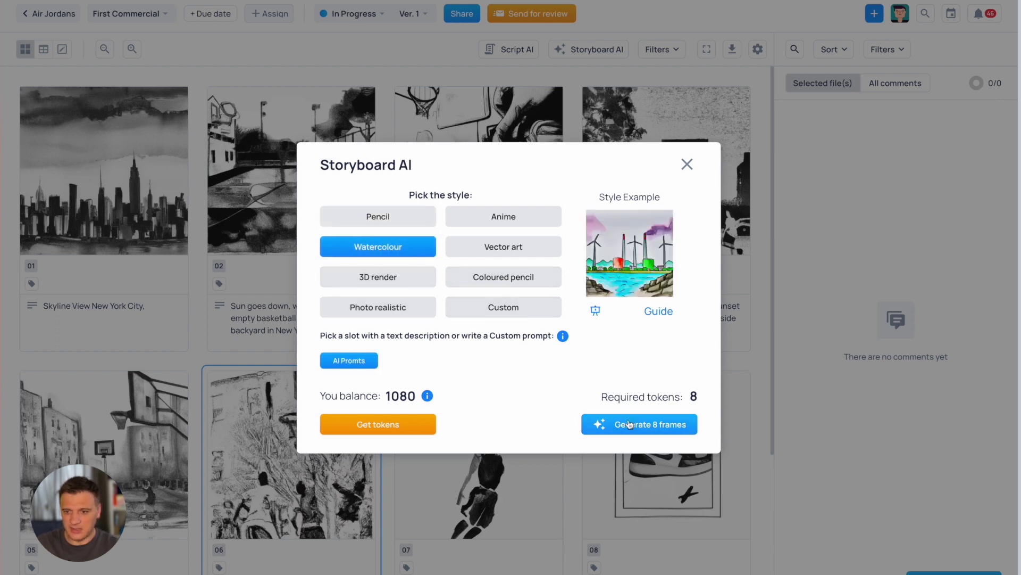
pyautogui.click(637, 424)
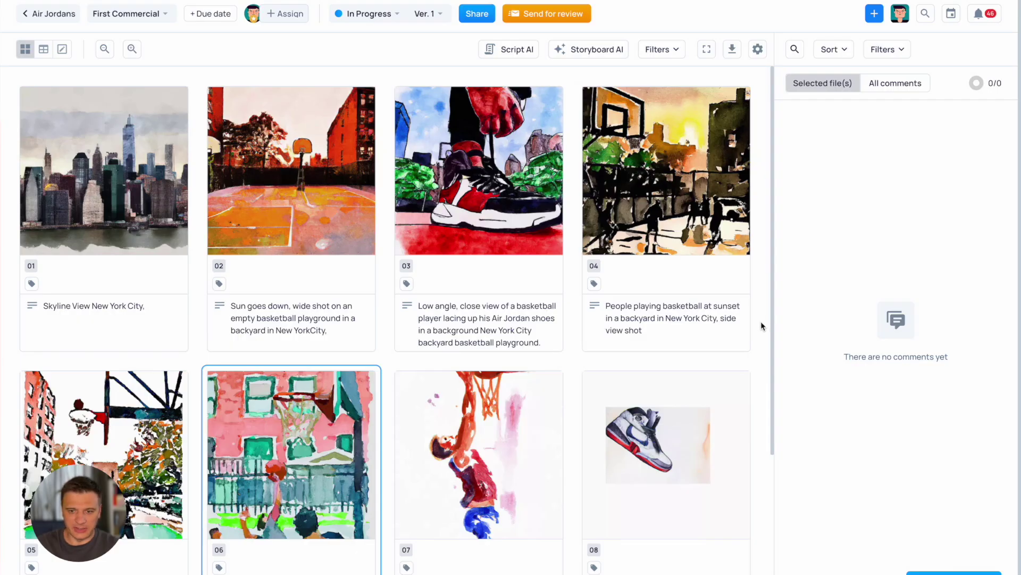
pyautogui.scroll(-2, 760, 322)
pyautogui.scroll(-1, 760, 325)
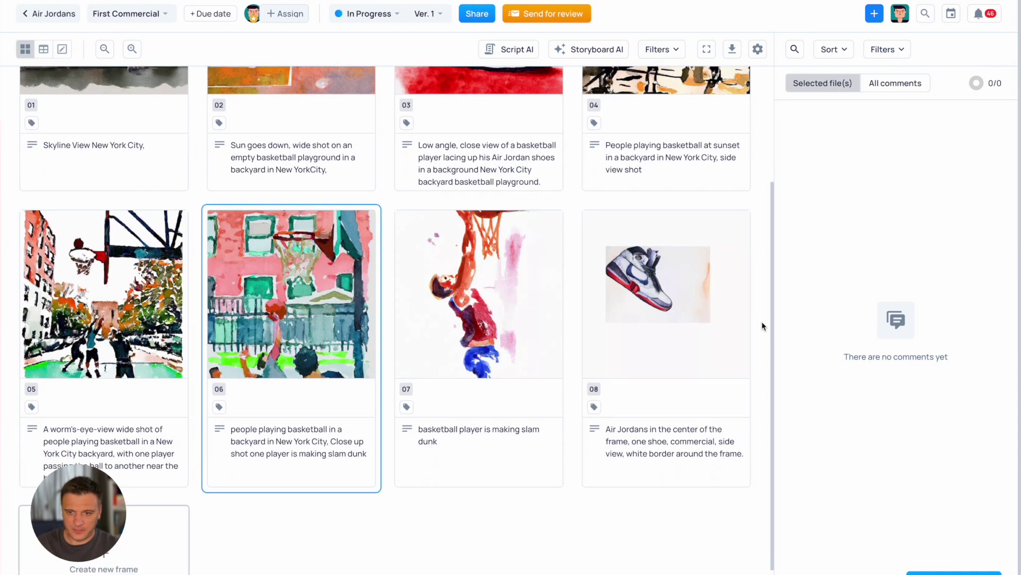
pyautogui.scroll(3, 761, 322)
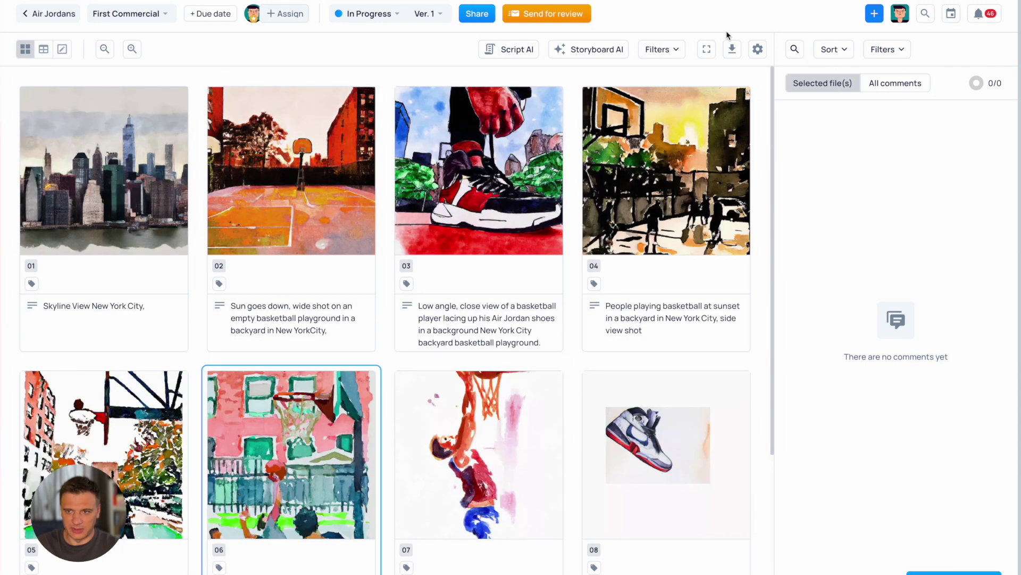
# Open the storyboard's download and export options.
pyautogui.click(731, 49)
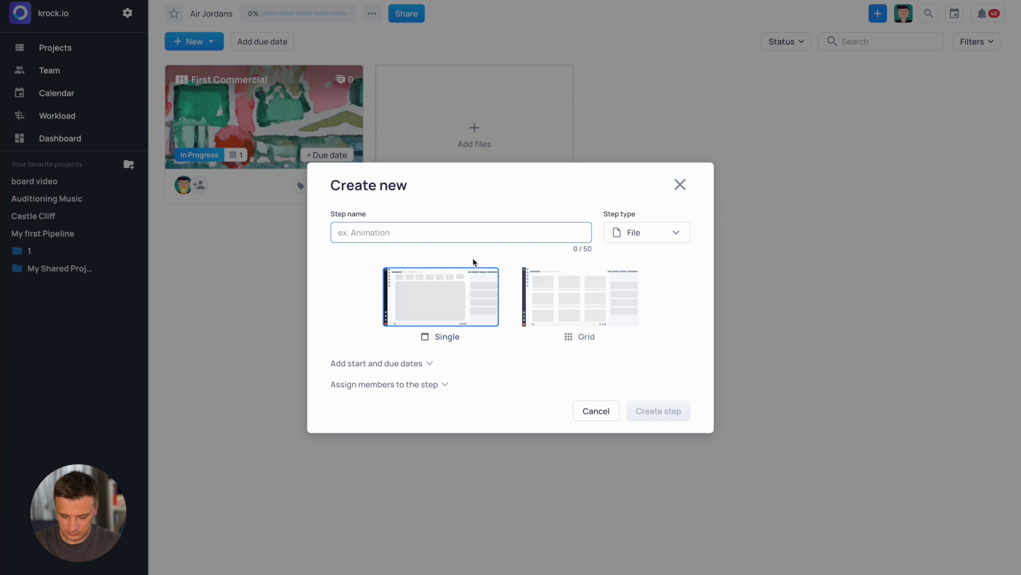
# Create a Board-type step named 'Commercial Script' in the Air Jordans project and open its empty board.
pyautogui.write('Commercial Script')
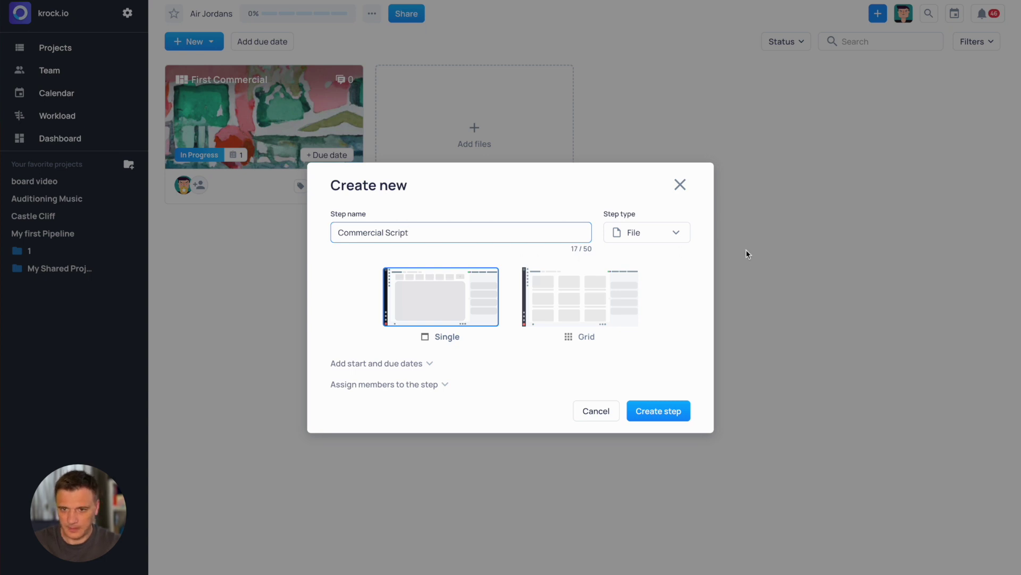
pyautogui.click(675, 237)
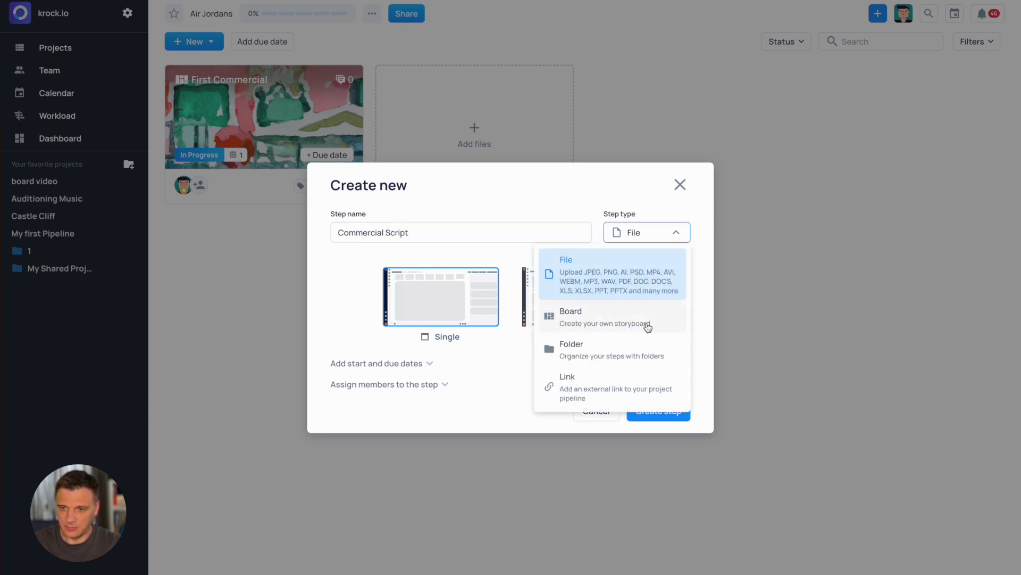
pyautogui.click(647, 325)
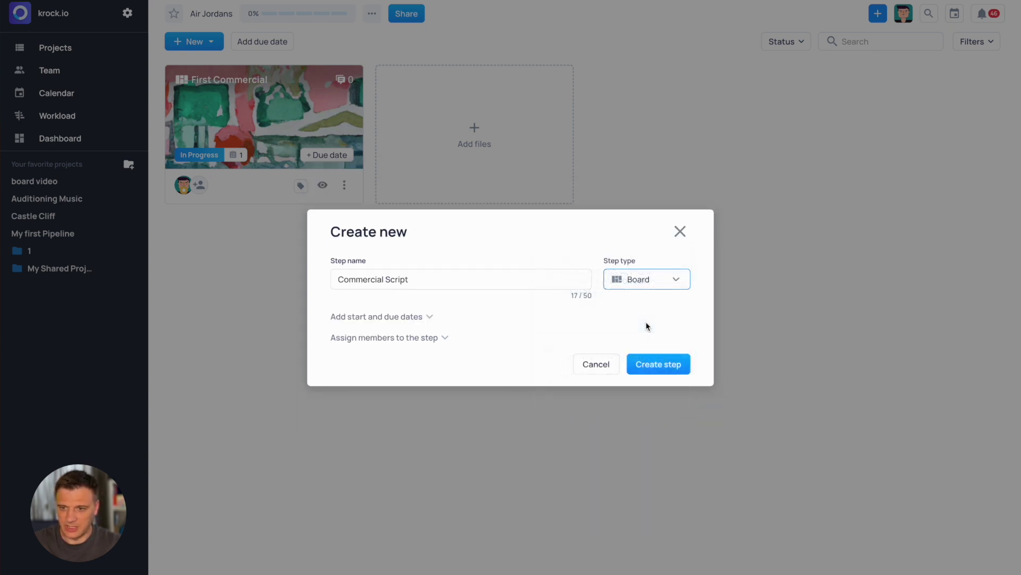
pyautogui.click(658, 364)
pyautogui.click(449, 131)
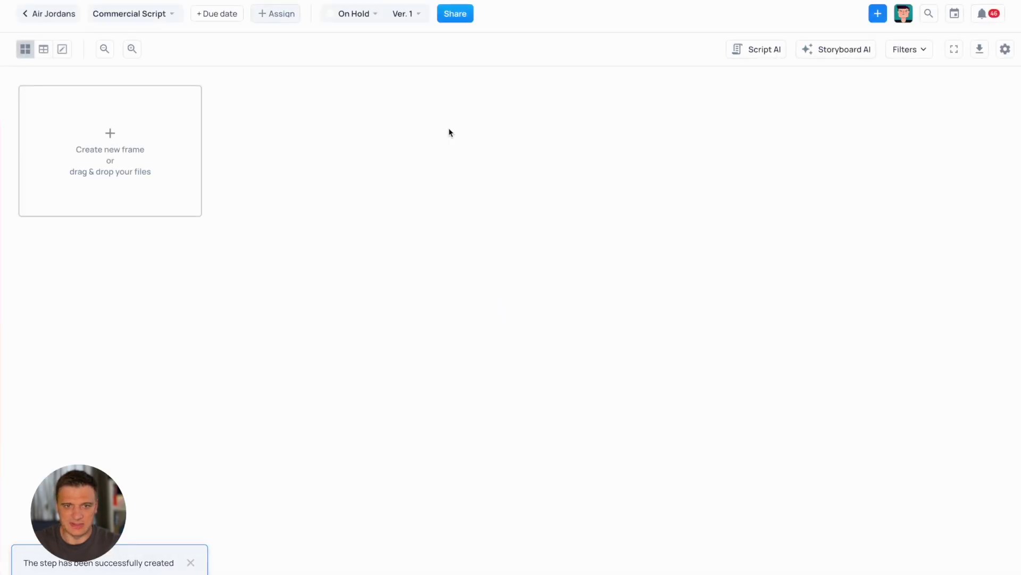
# Have Script AI write the Air Jordan commercial from the pasted topic, 5-10 frames, into script notes.
pyautogui.click(762, 56)
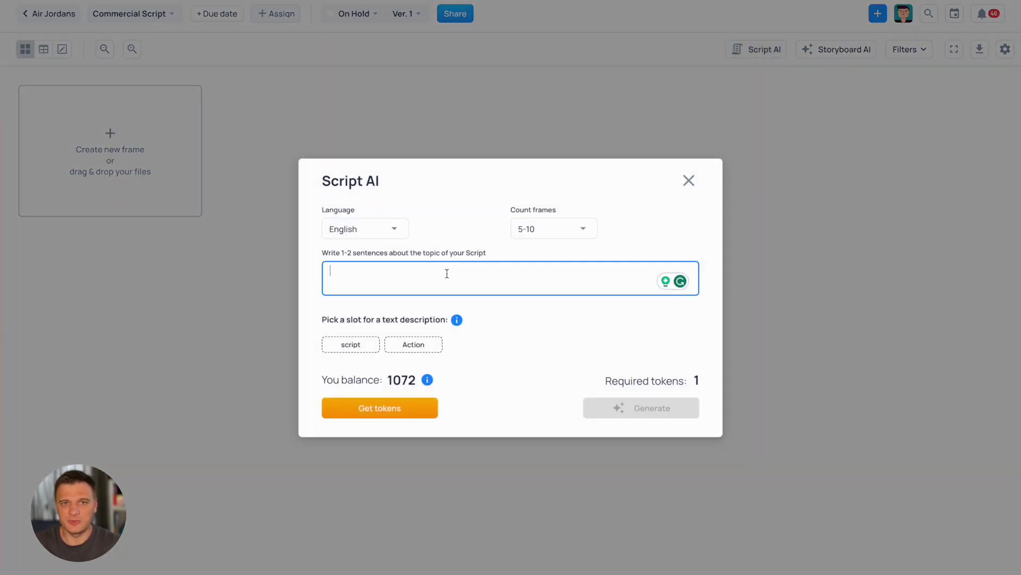
pyautogui.write("Make a script about Air Jordan's commercial.")
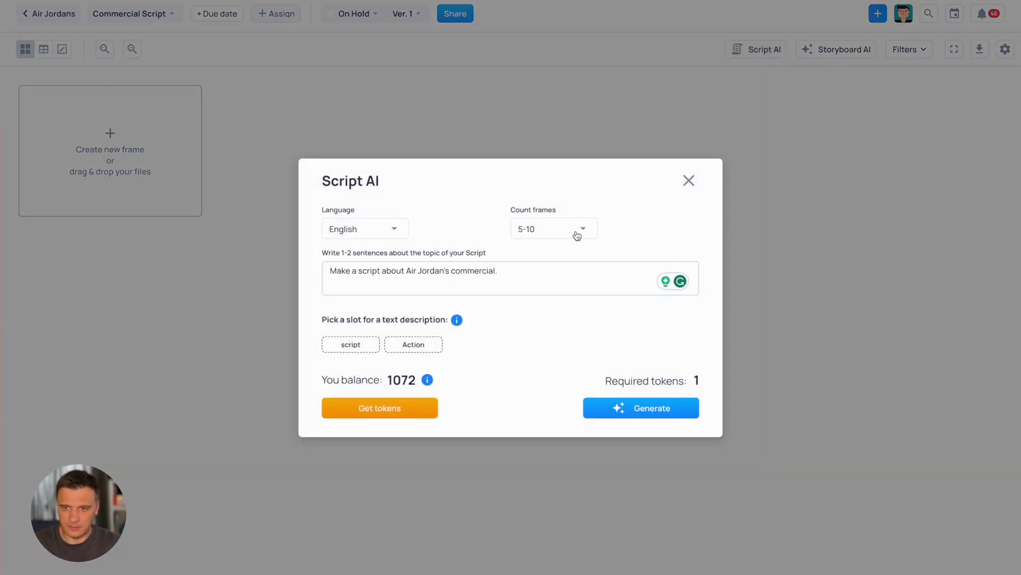
pyautogui.click(578, 232)
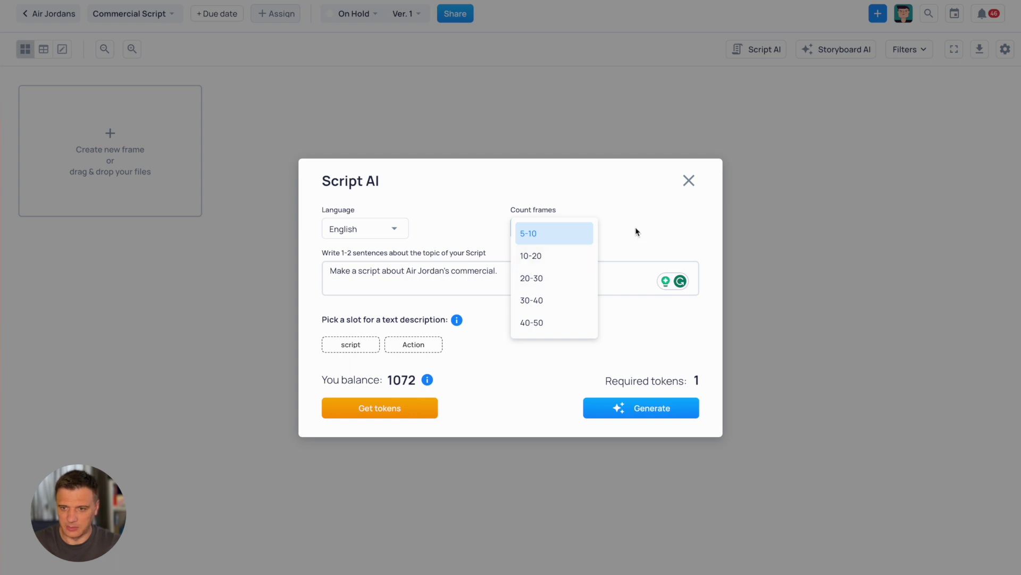
pyautogui.click(574, 234)
pyautogui.click(351, 345)
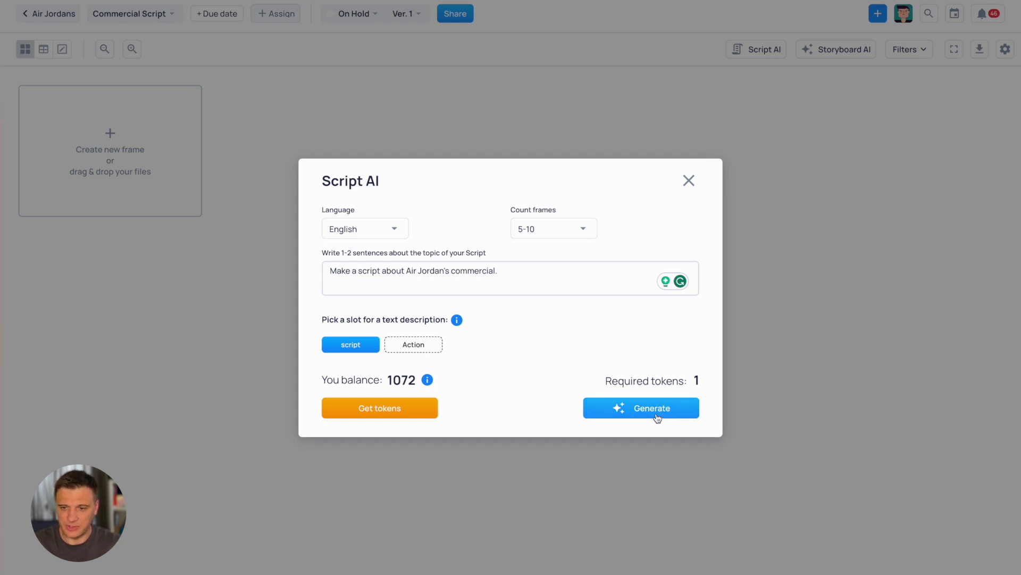
pyautogui.click(658, 418)
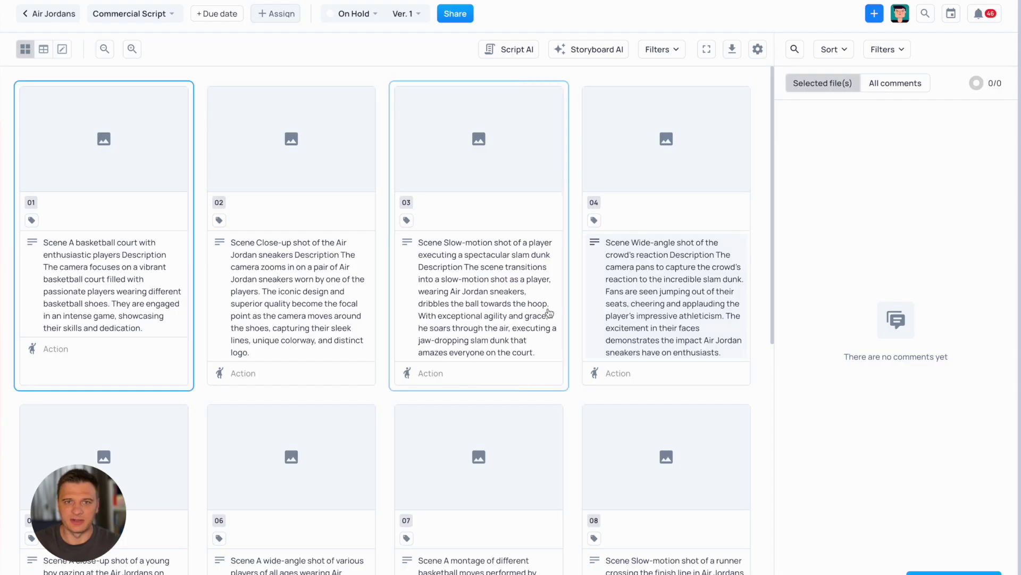
# Review the ten generated script frames, 01–10, each with scene and description.
pyautogui.scroll(-3, 553, 313)
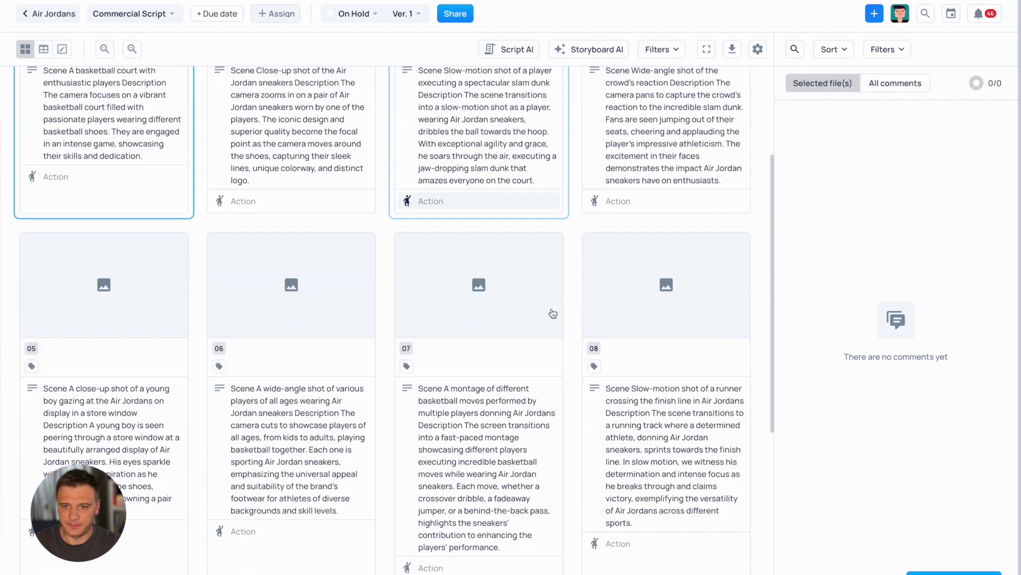
pyautogui.scroll(-6, 554, 313)
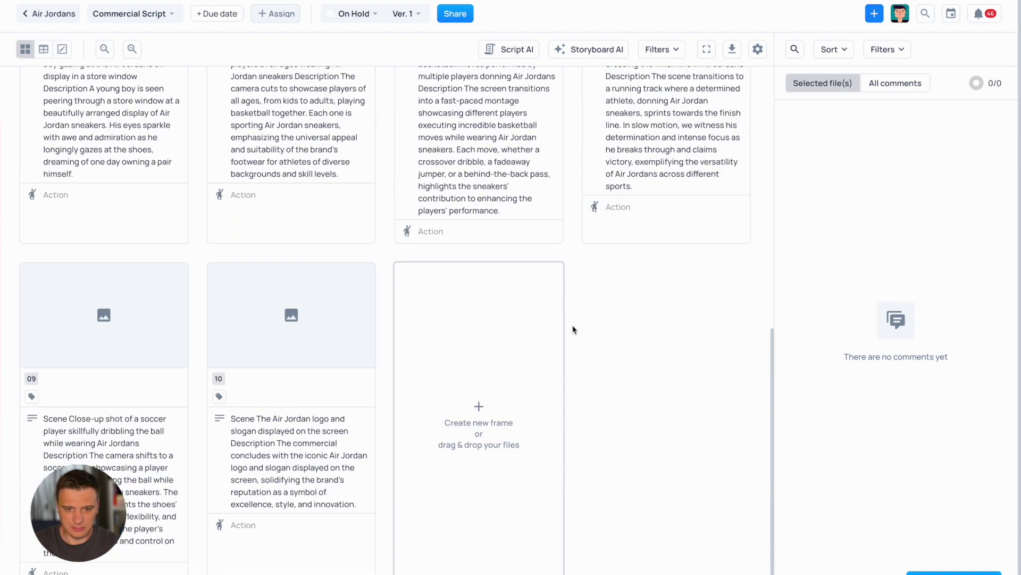
pyautogui.scroll(9, 573, 329)
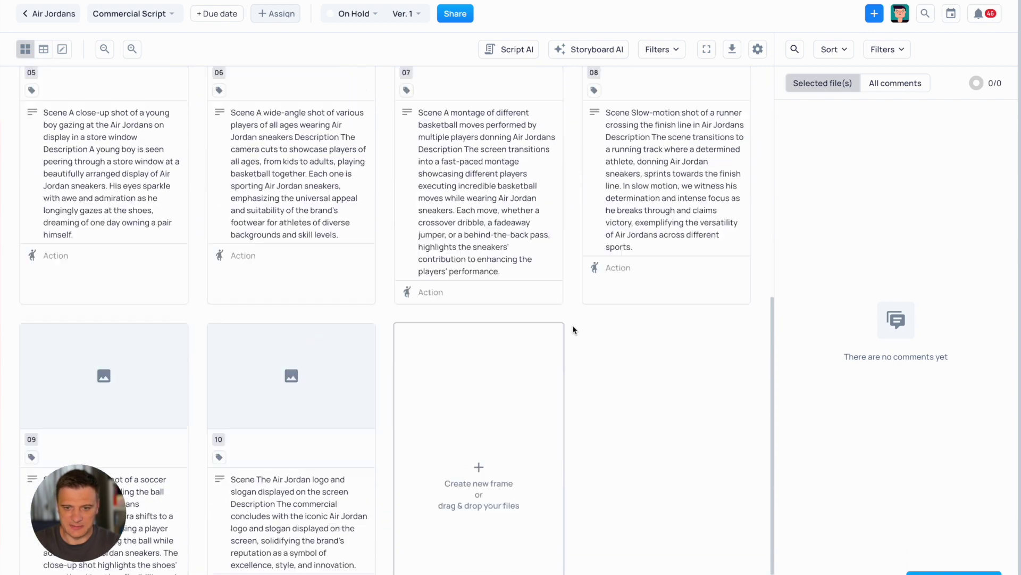
pyautogui.click(623, 51)
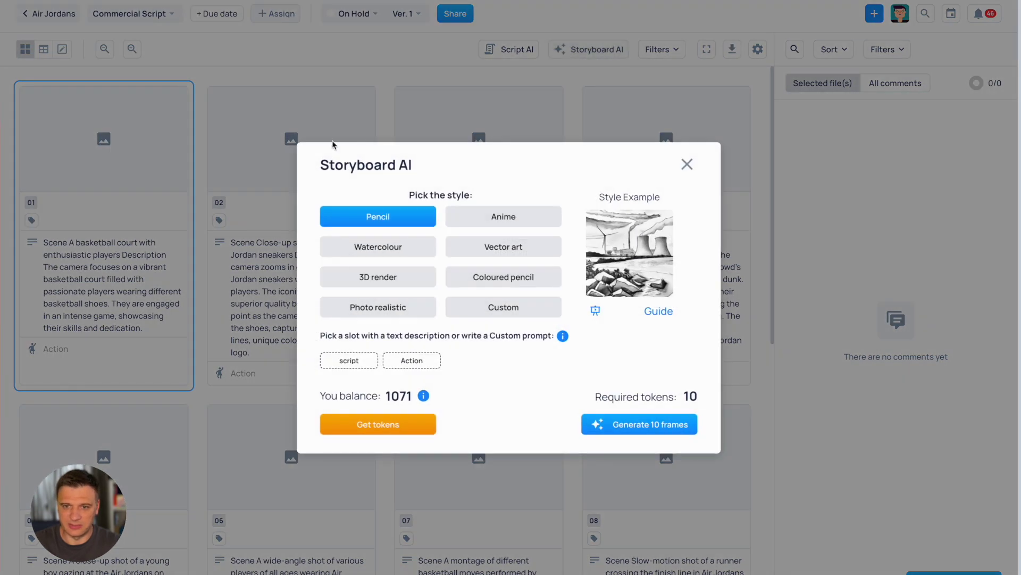
# Generate photo-realistic images for all ten frames from the script text.
pyautogui.click(349, 360)
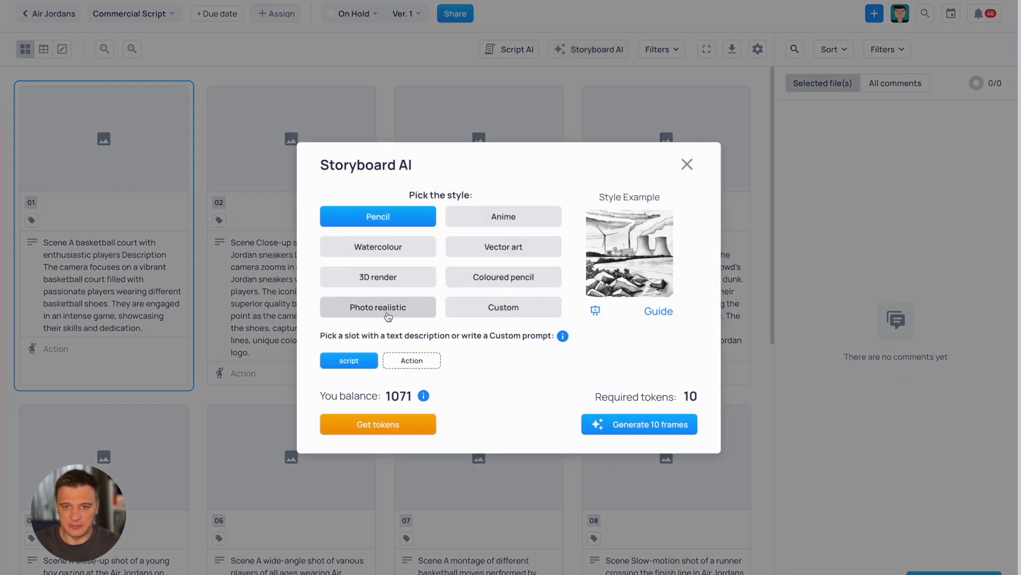
pyautogui.click(388, 317)
pyautogui.click(641, 424)
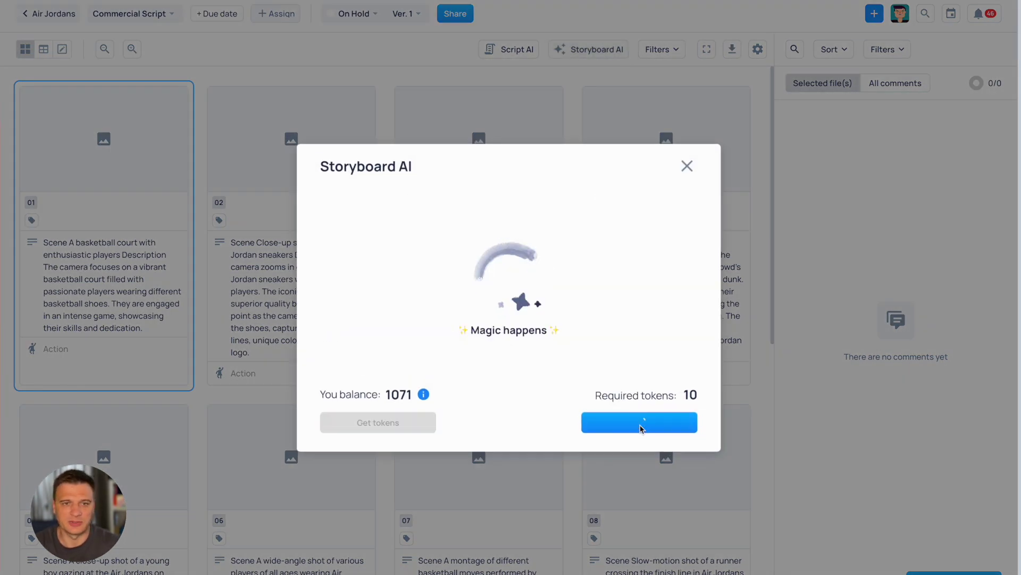
# Set the board's frame format to square 1:1.
pyautogui.click(758, 49)
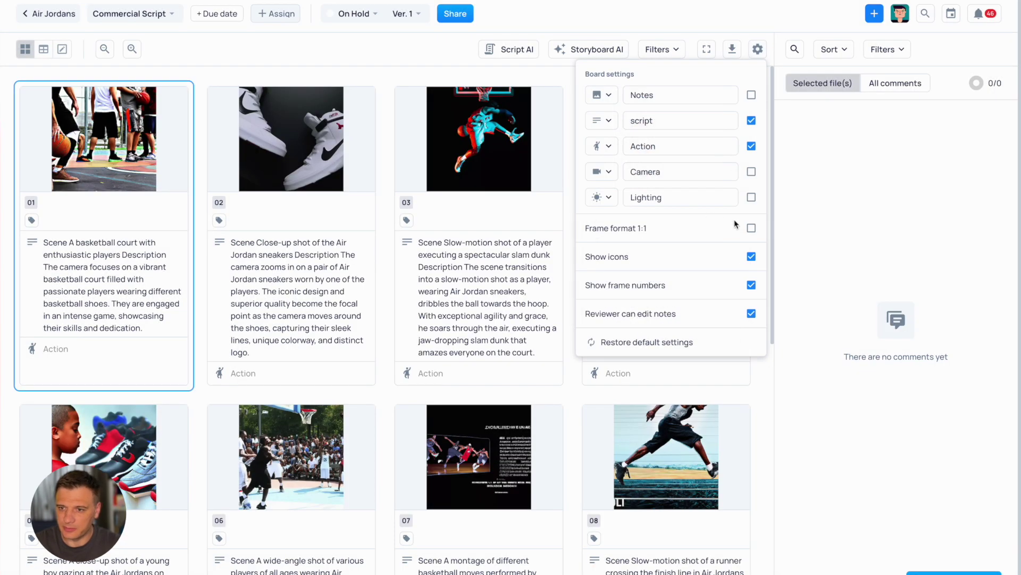
pyautogui.click(752, 228)
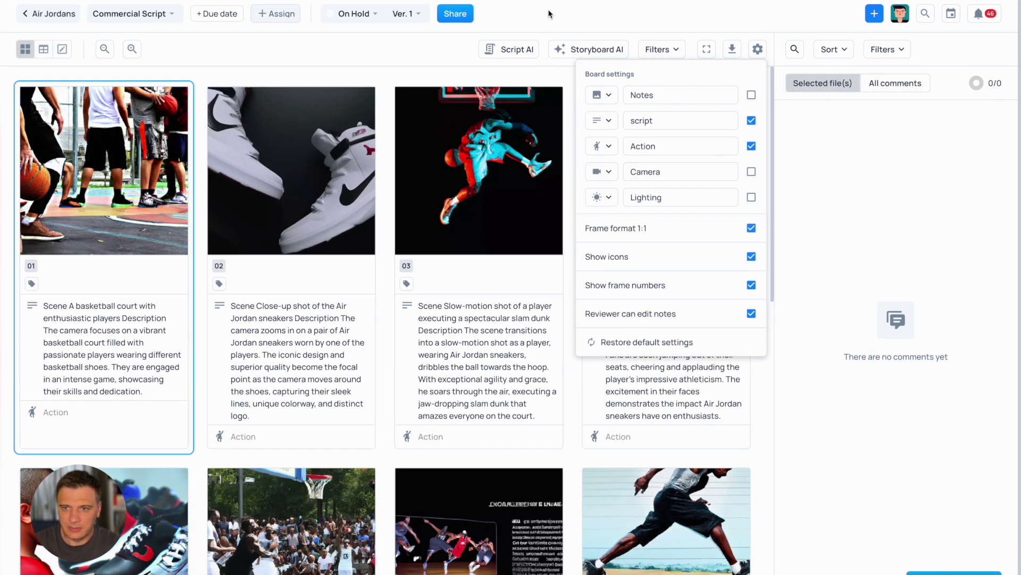
pyautogui.click(586, 50)
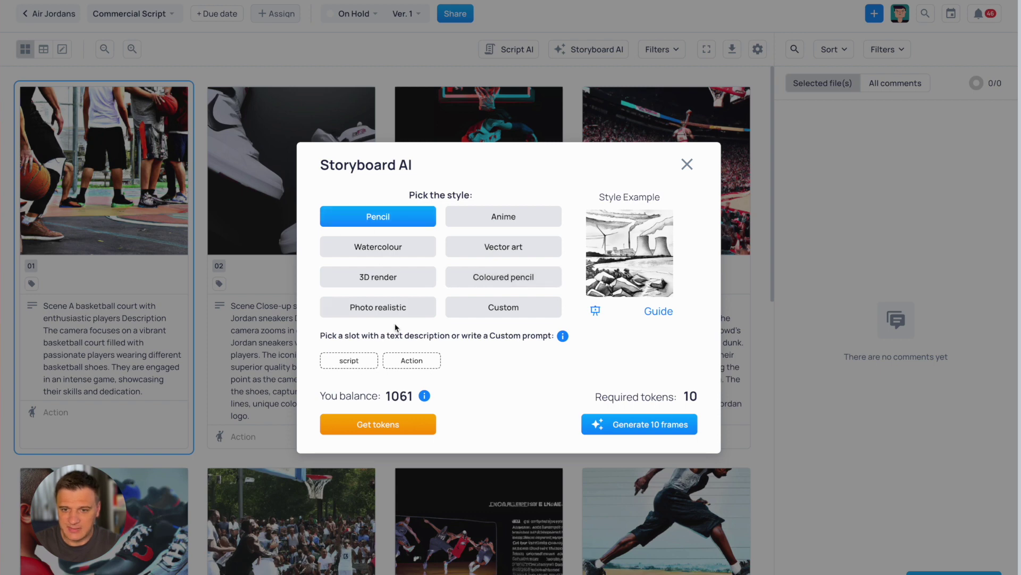
# Regenerate all ten frames as pencil-style sketches from the script text and scroll to review them.
pyautogui.click(354, 360)
pyautogui.click(619, 424)
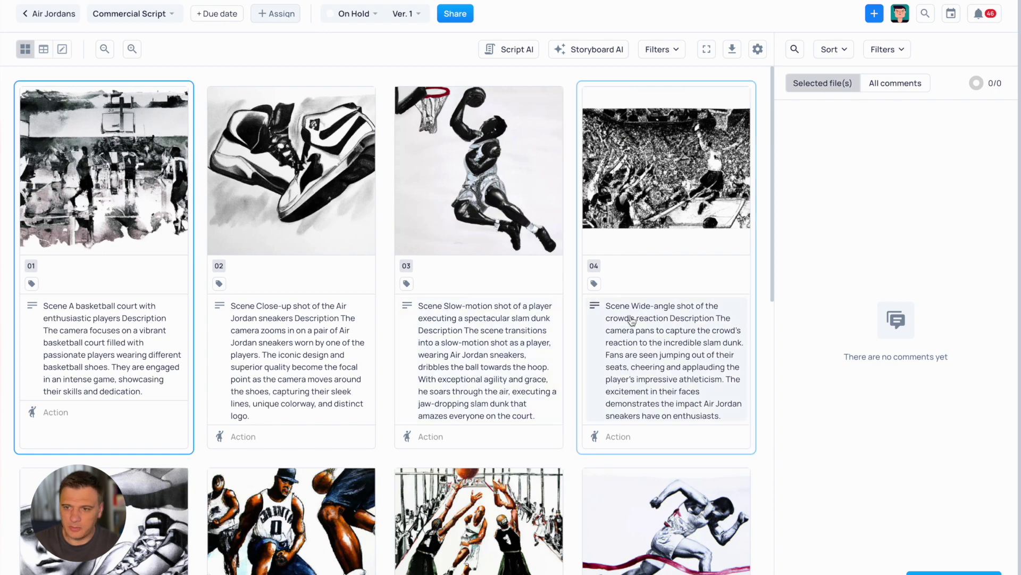
pyautogui.scroll(-5, 466, 376)
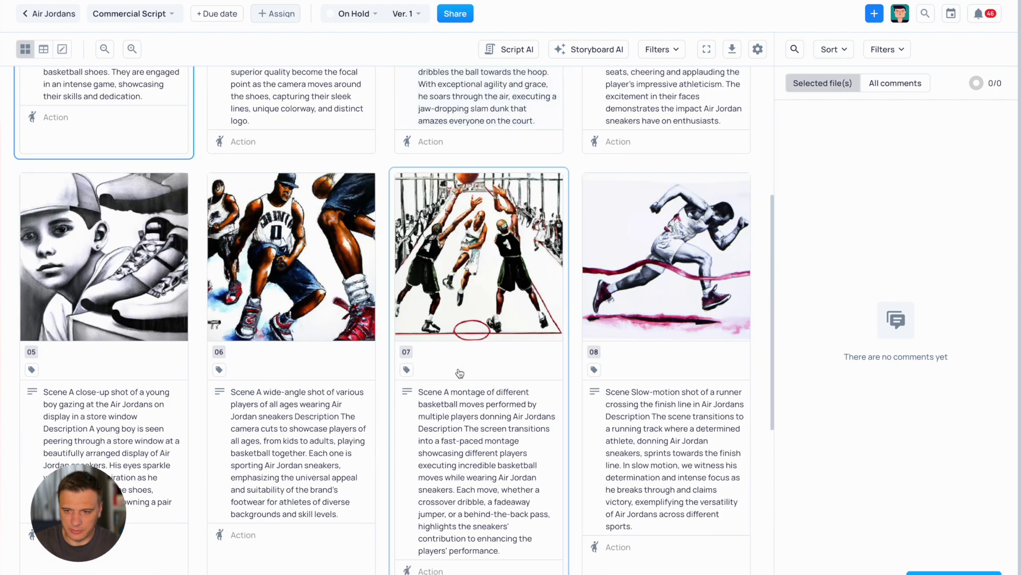